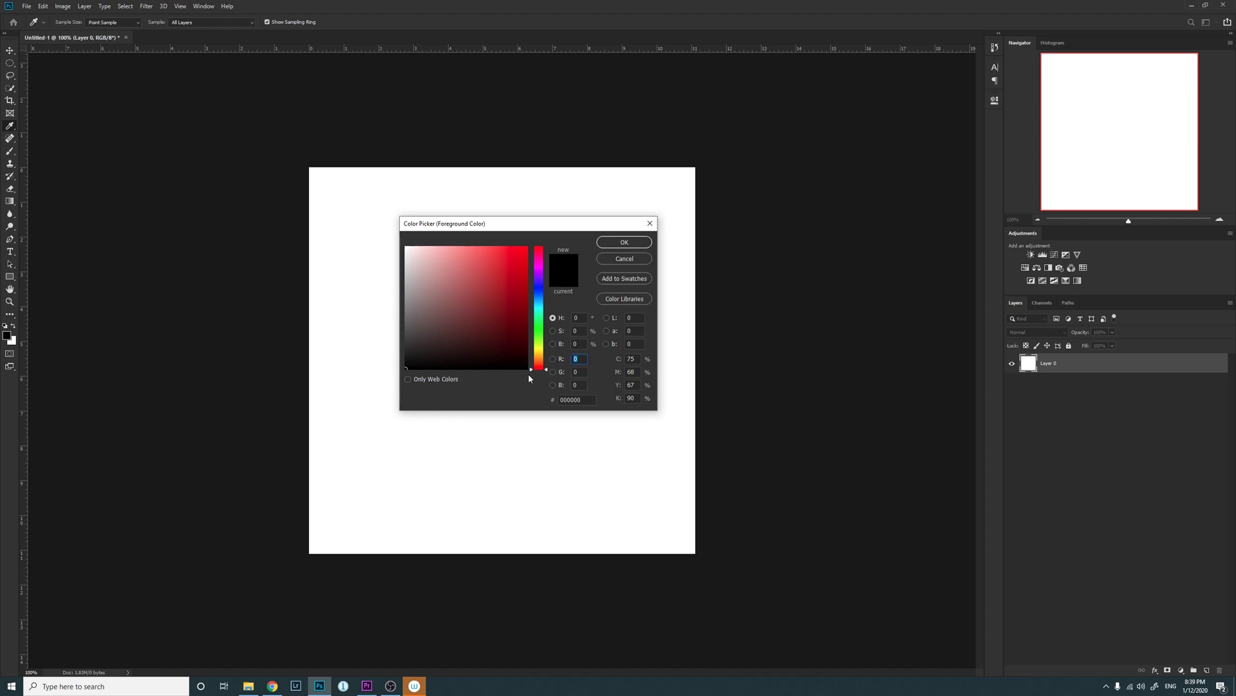
- Set the foreground color to light green with RGB values 160, 250, 150
text(160)
text(250)
click(572, 385)
text(150)
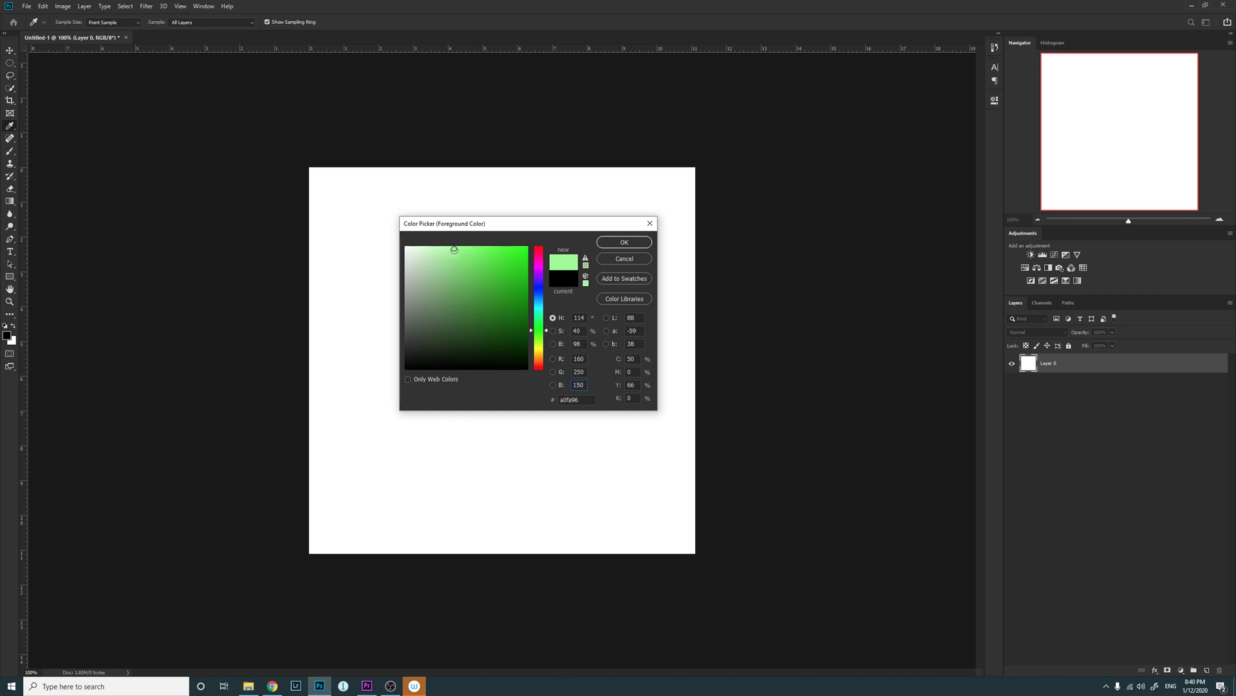
click(610, 242)
key(i)
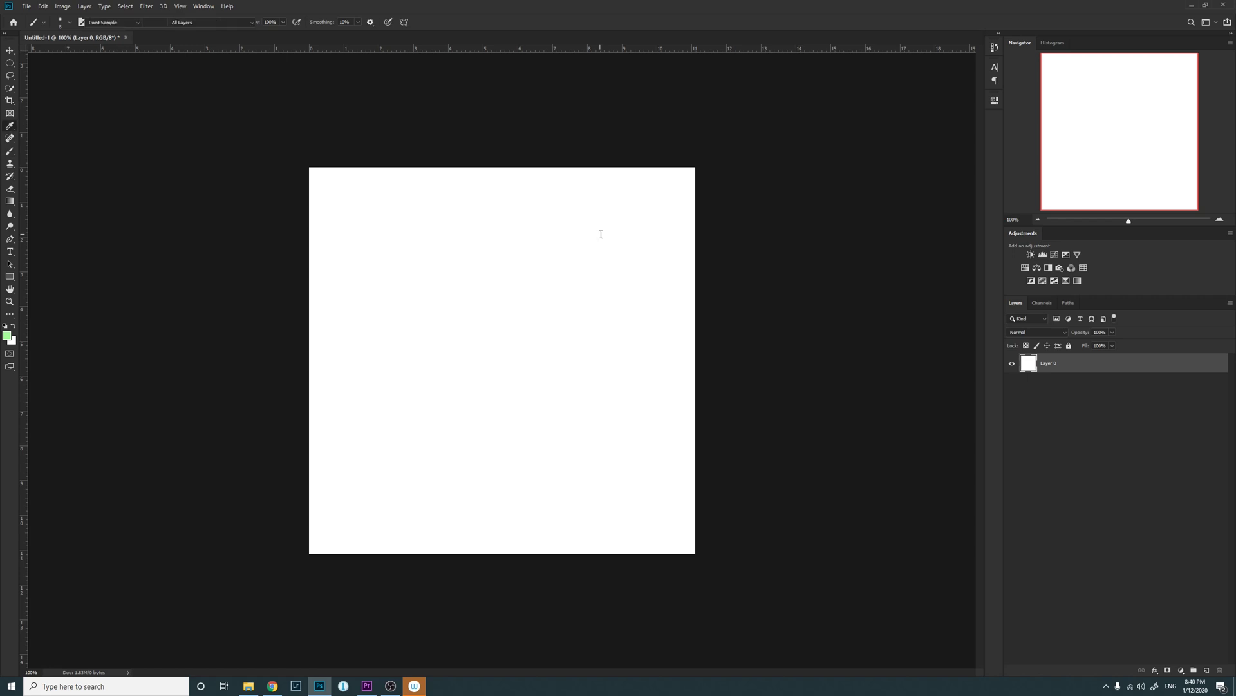
- Fill the white layer with the foreground color
key(shift+BackSpace)
click(632, 193)
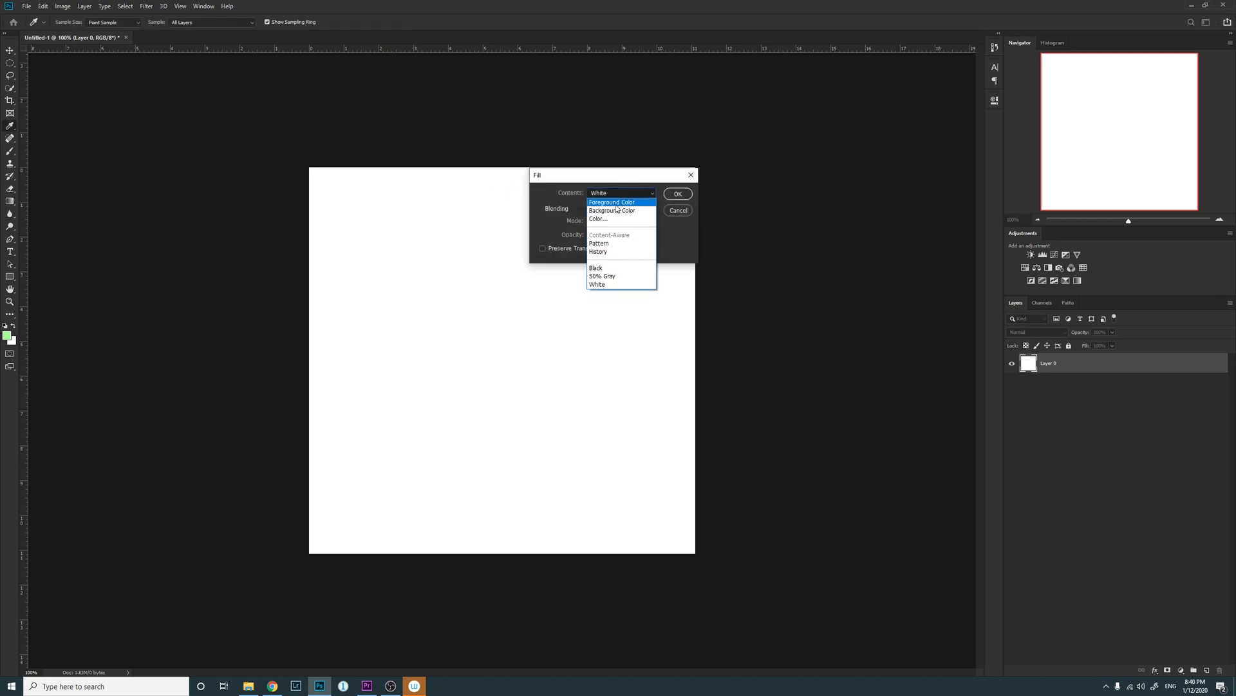
click(611, 202)
click(676, 194)
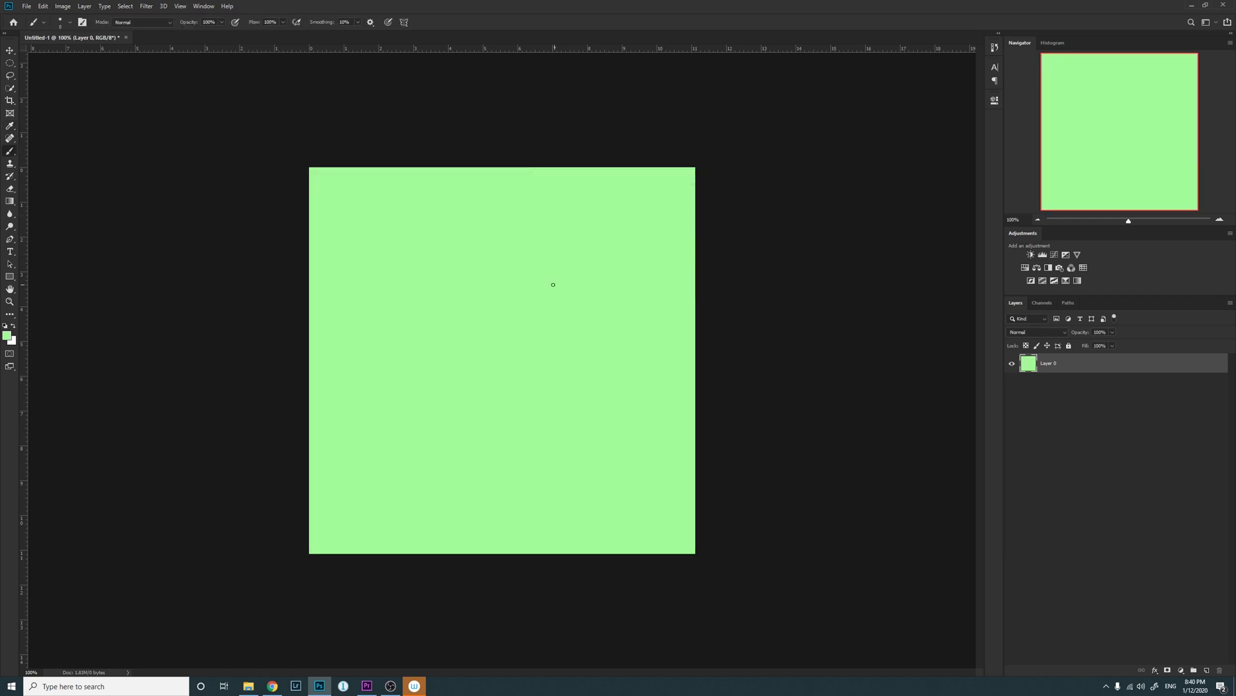
- Choose sRGB IEC61966-2.1 as the profile to assign to the document, keeping the green canvas unobstructed for comparison
click(42, 6)
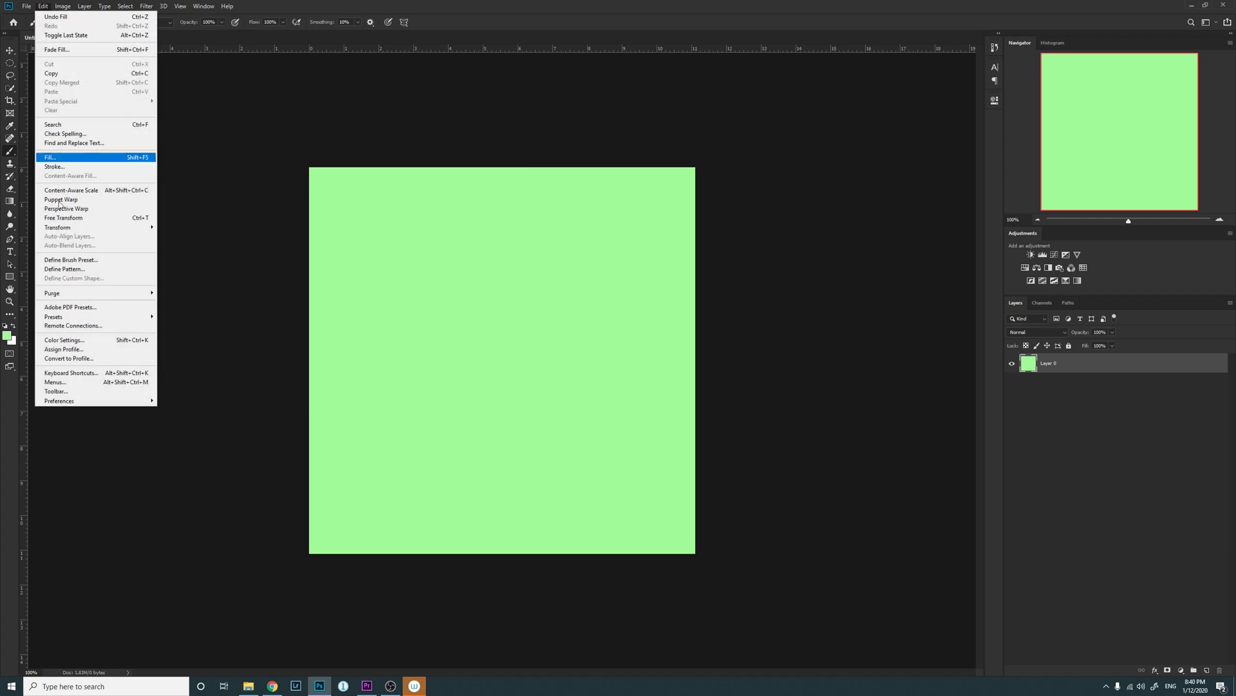
click(72, 348)
drag(773, 238, 569, 258)
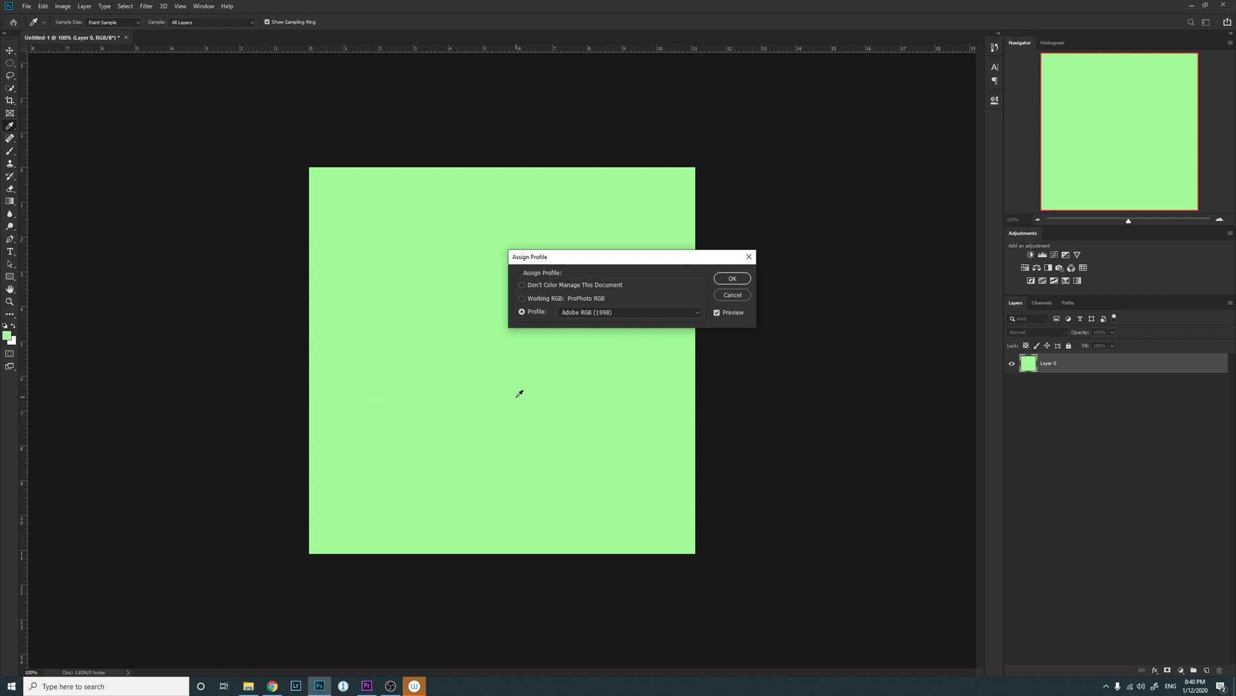
click(631, 311)
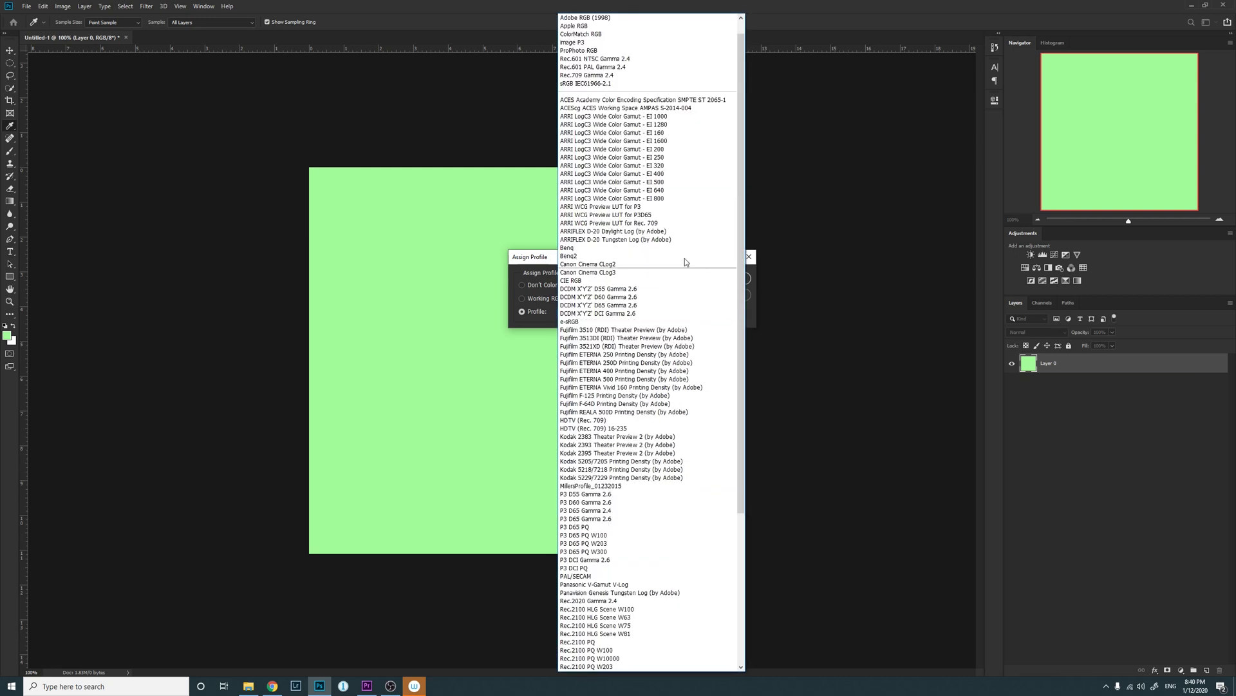
drag(738, 217, 739, 186)
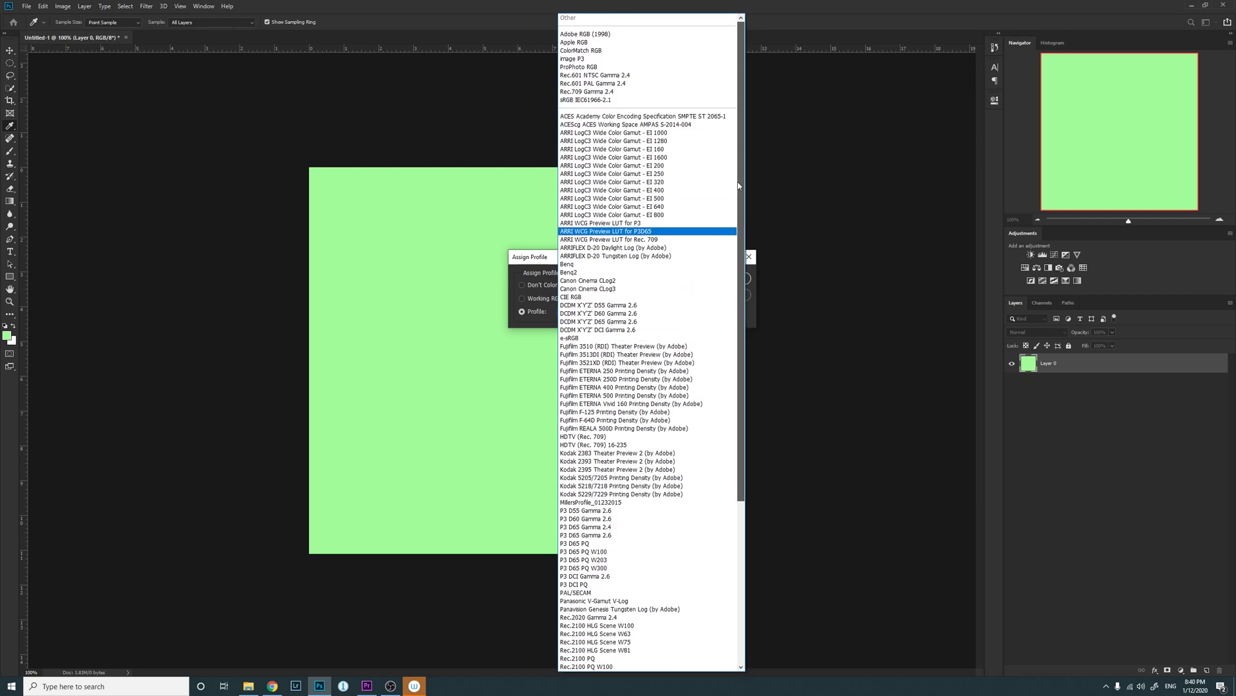
click(585, 100)
drag(624, 257, 832, 280)
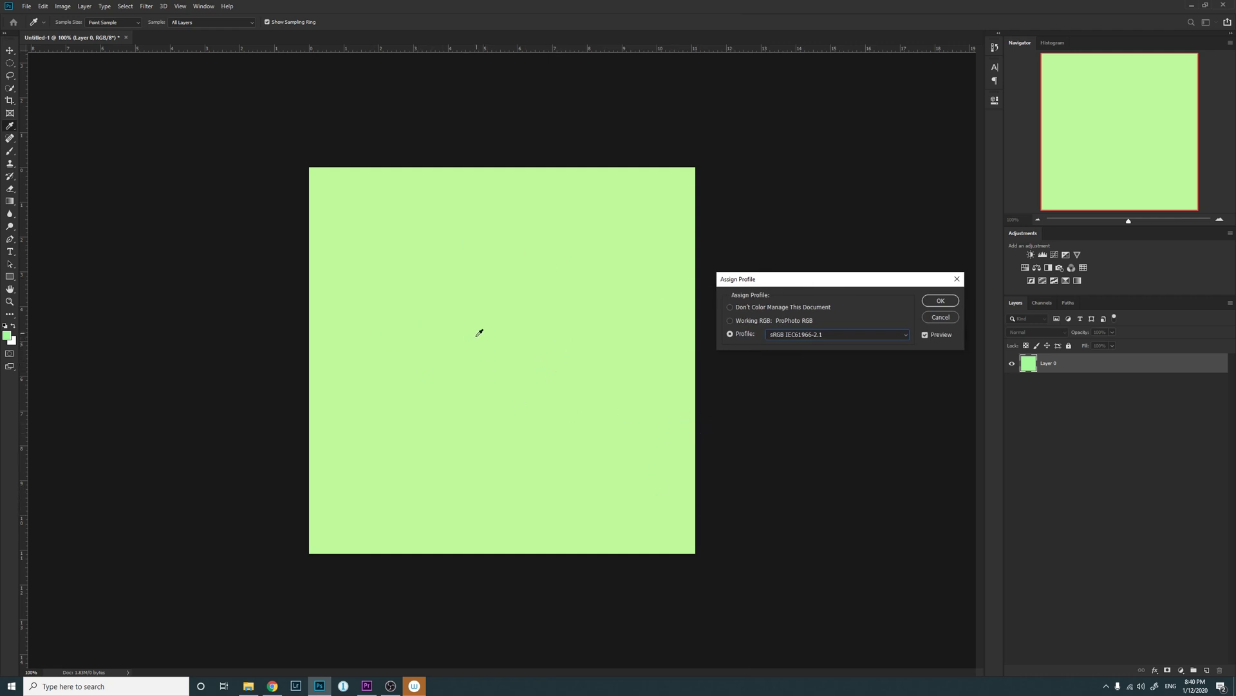
drag(787, 283, 770, 274)
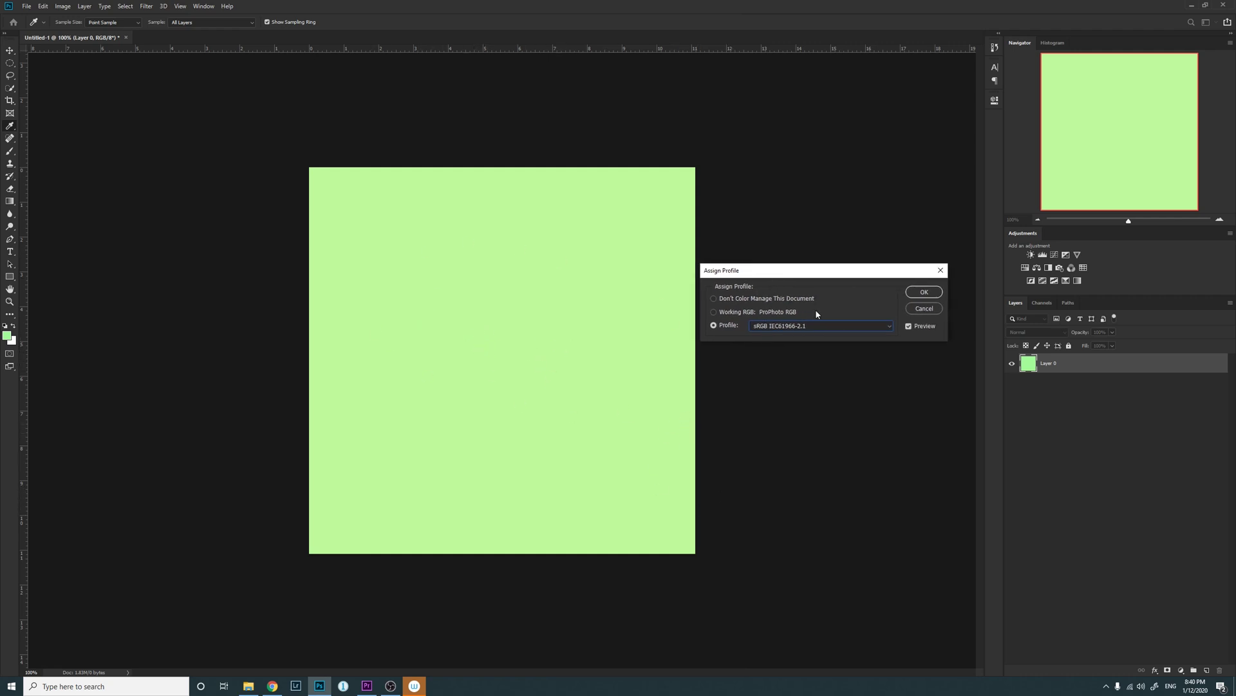
- Compare the canvas color with the profile preview off and on, and apply the assigned sRGB profile
click(909, 327)
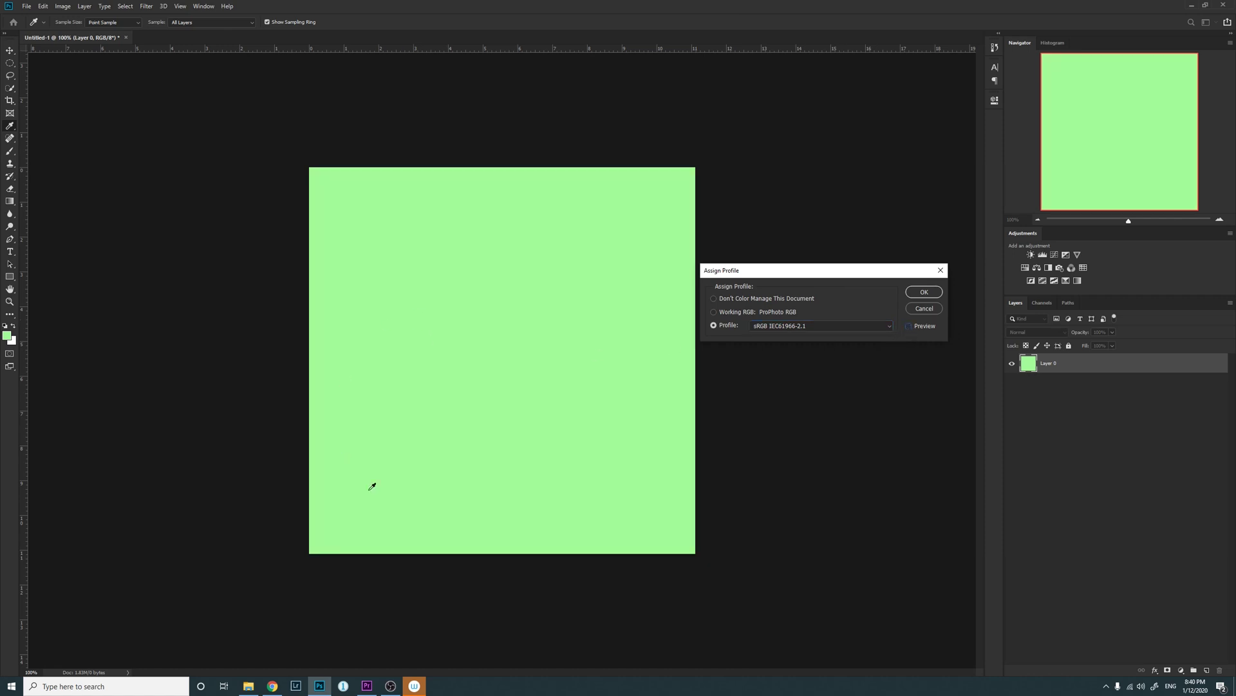
click(910, 327)
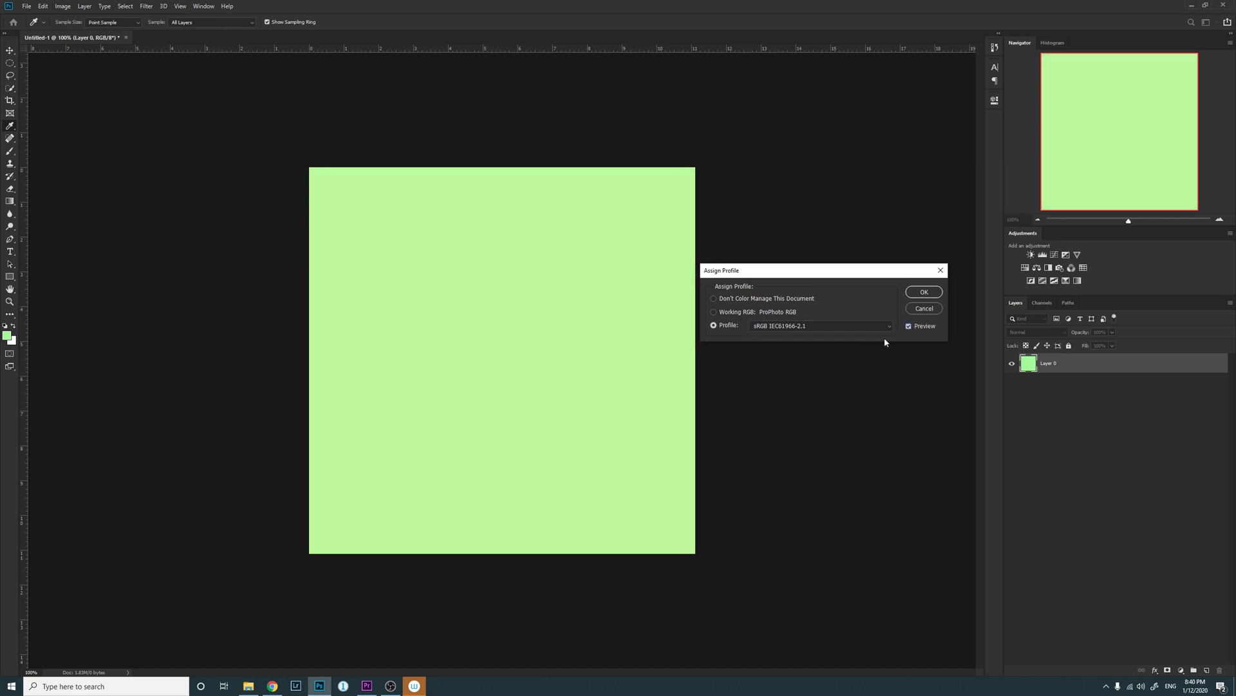
click(908, 327)
click(910, 326)
click(921, 294)
key(b)
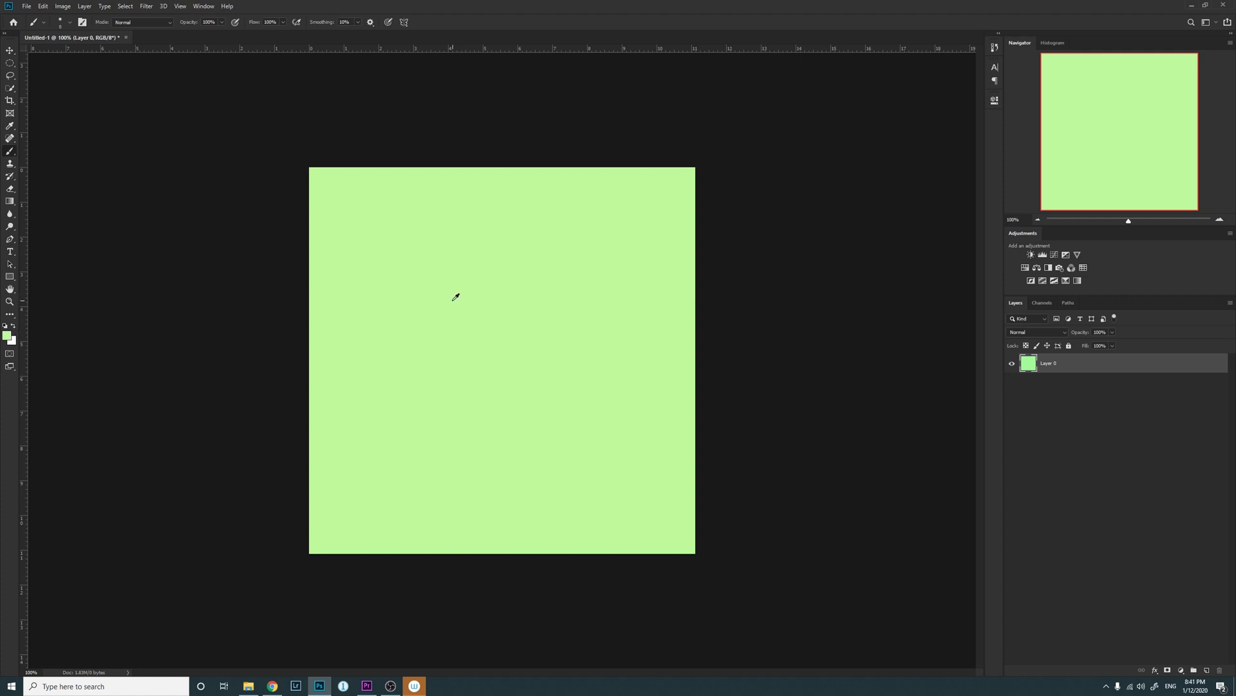
- Check the RGB values of the foreground color in the Color Picker beside the canvas
click(7, 335)
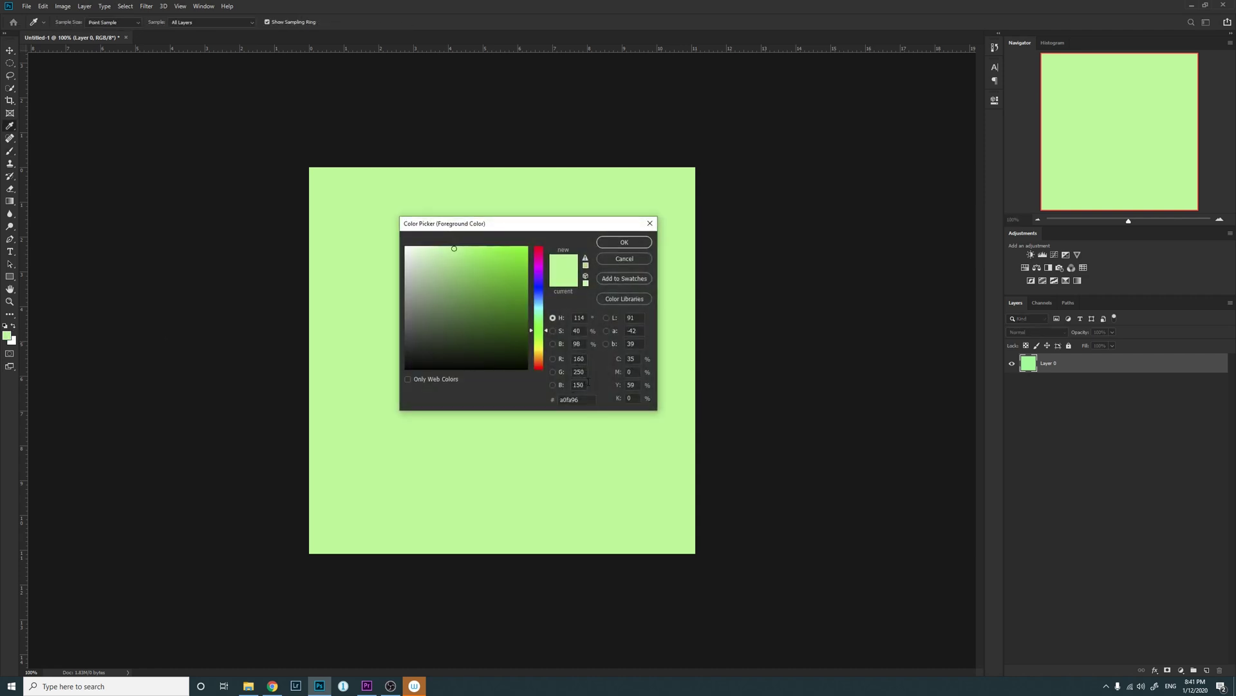
drag(505, 223, 805, 270)
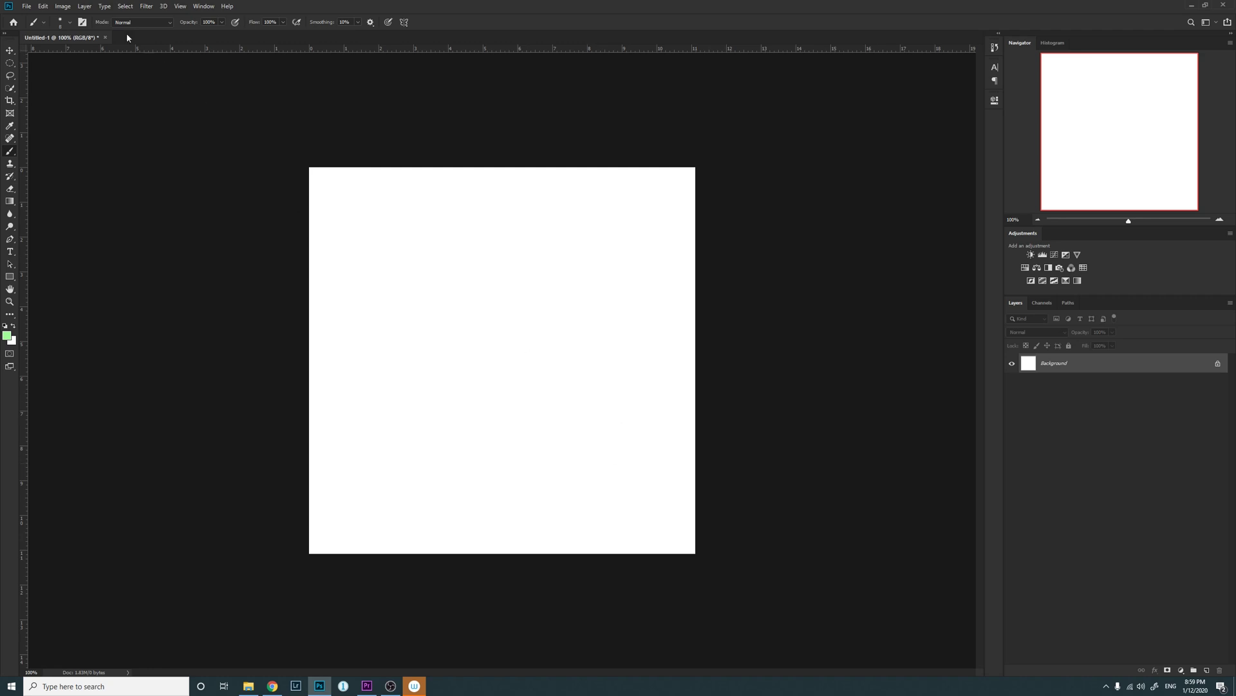
- Confirm Adobe RGB (1998) as the assigned profile of the blank white document
click(43, 6)
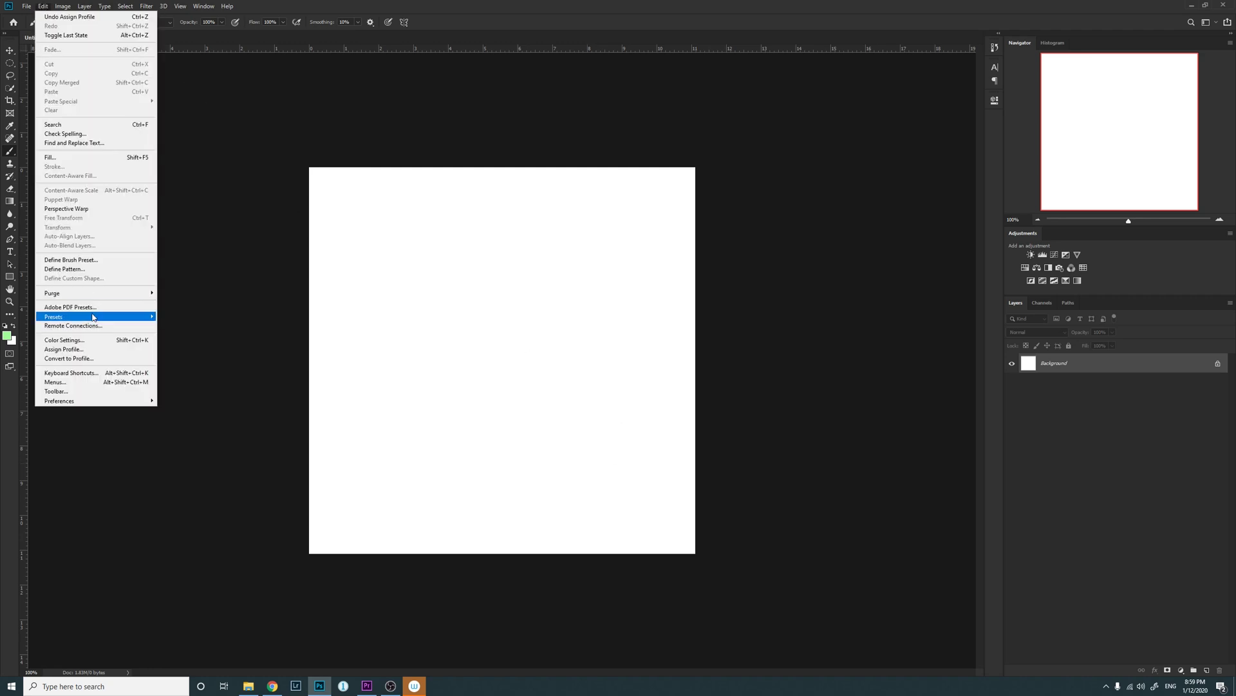
click(73, 350)
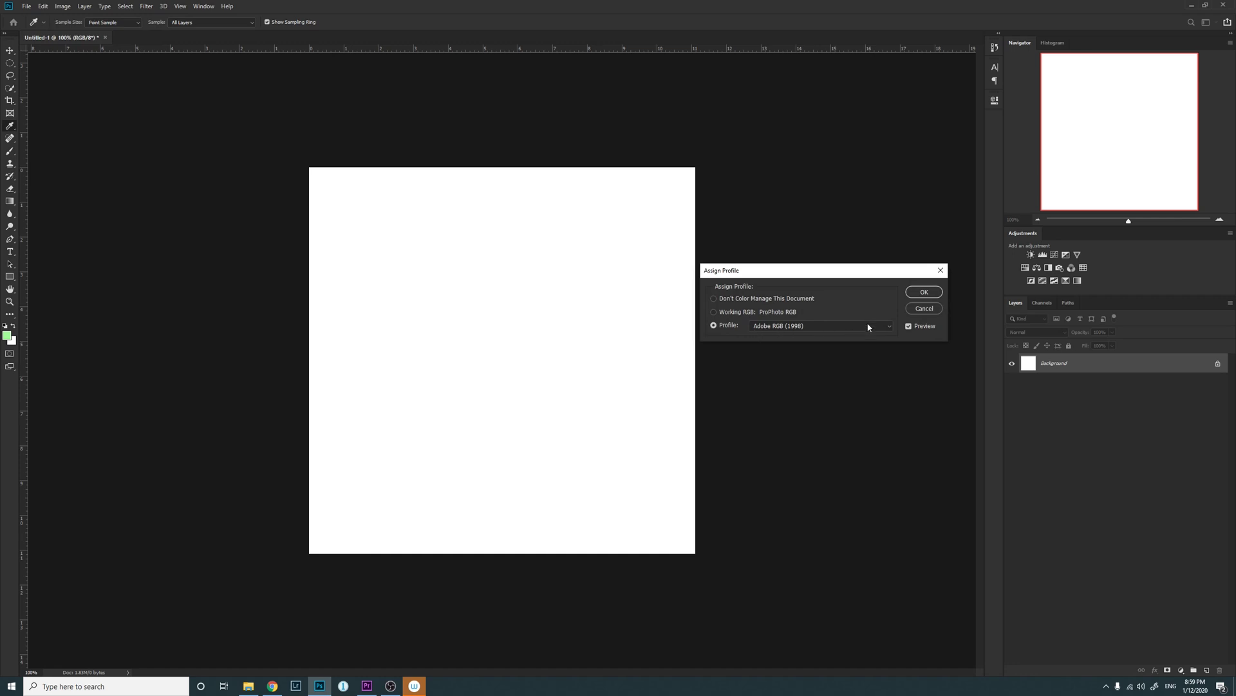
click(924, 292)
key(b)
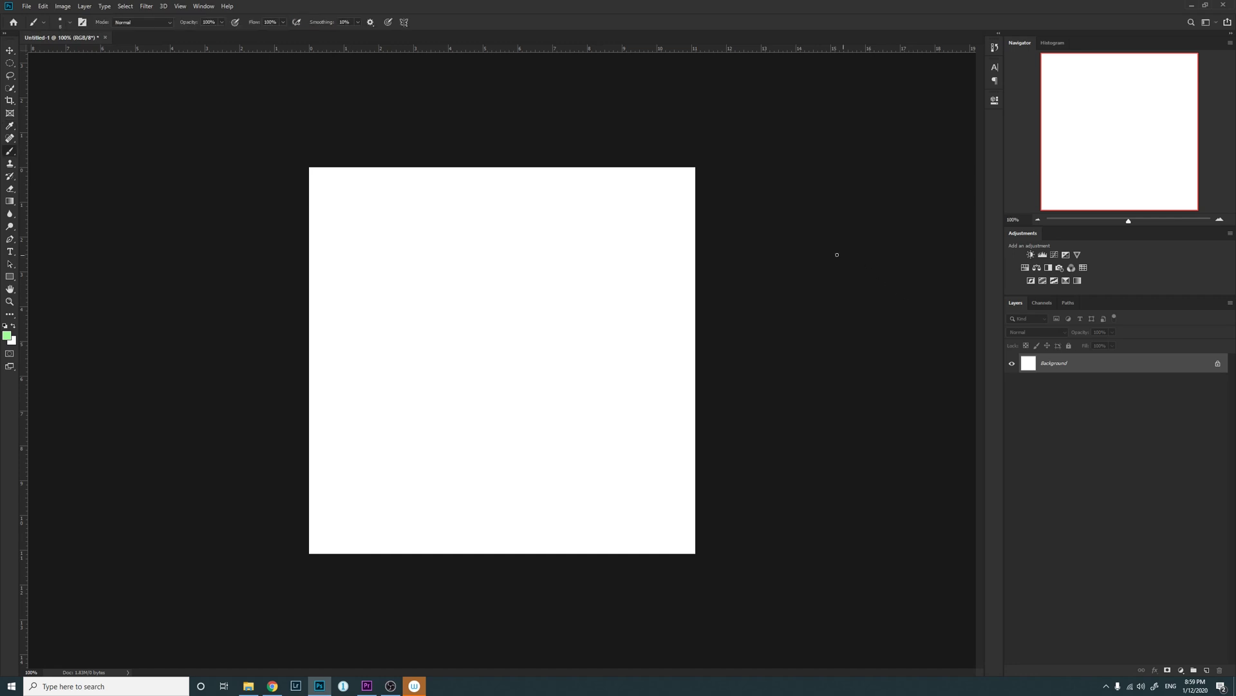
- Accept the foreground color RGB 160, 250, 150 and fill the Background layer with it
click(8, 334)
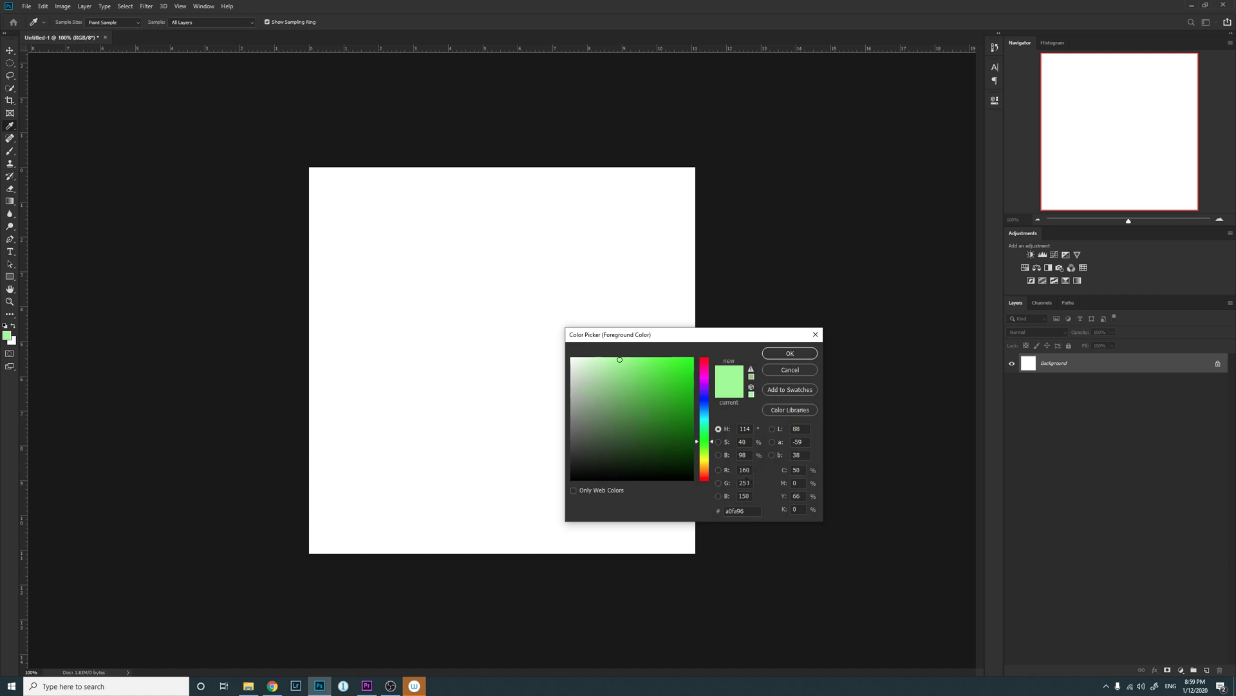
click(790, 353)
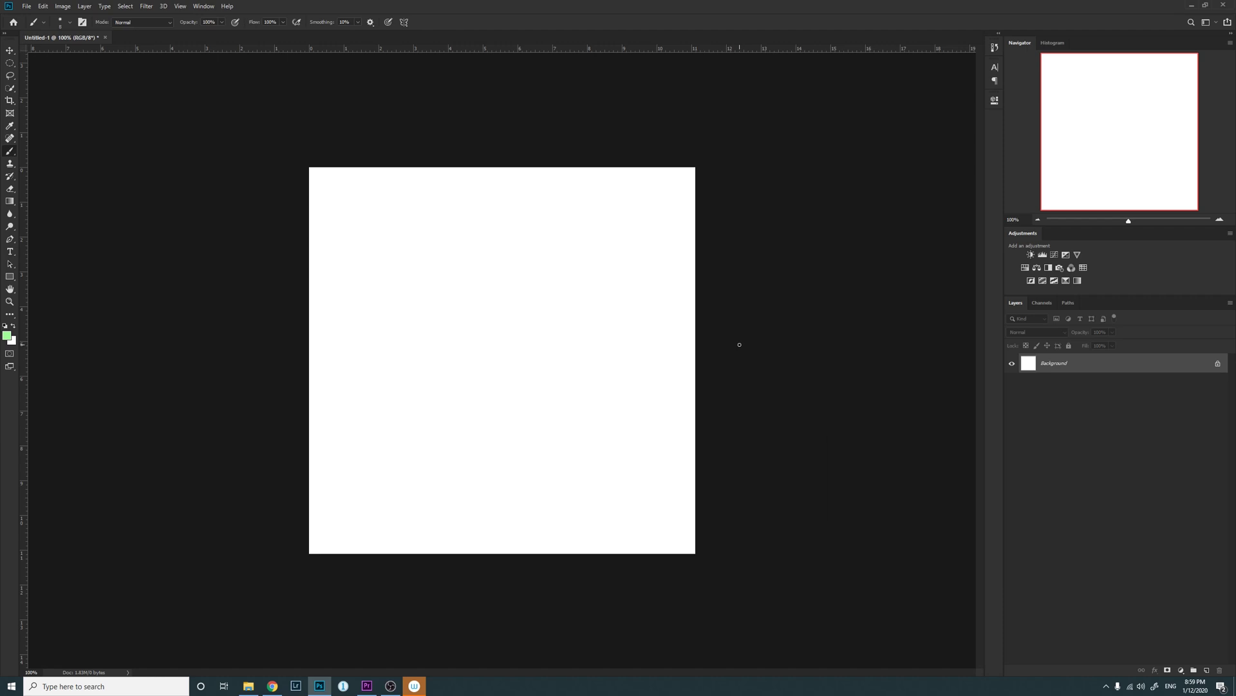
key(shift+BackSpace)
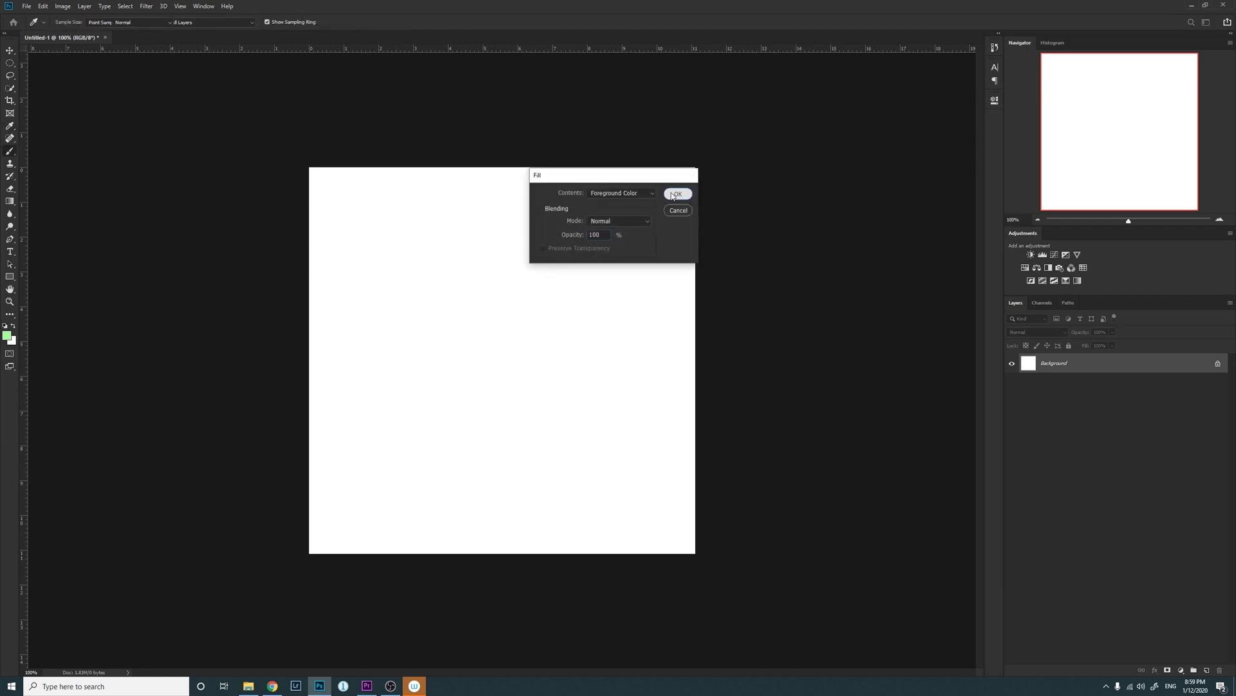
click(678, 193)
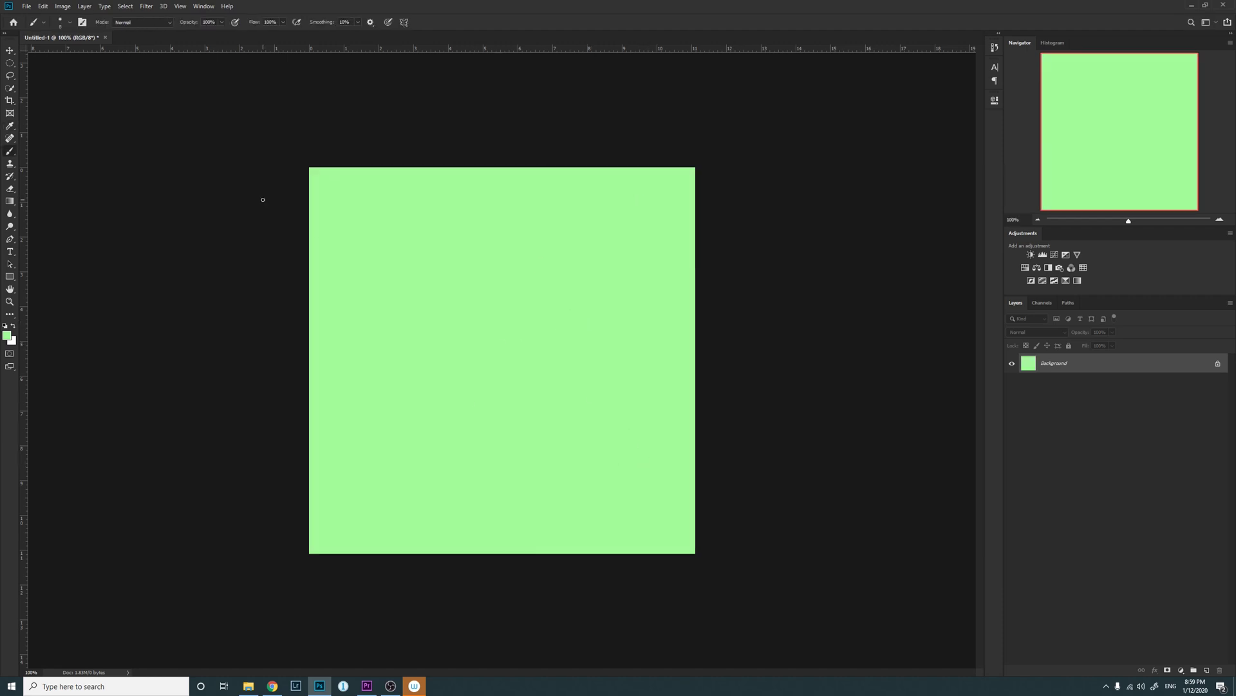
- Convert the document to the sRGB IEC61966-2.1 profile, comparing the canvas with the preview off and on
click(43, 7)
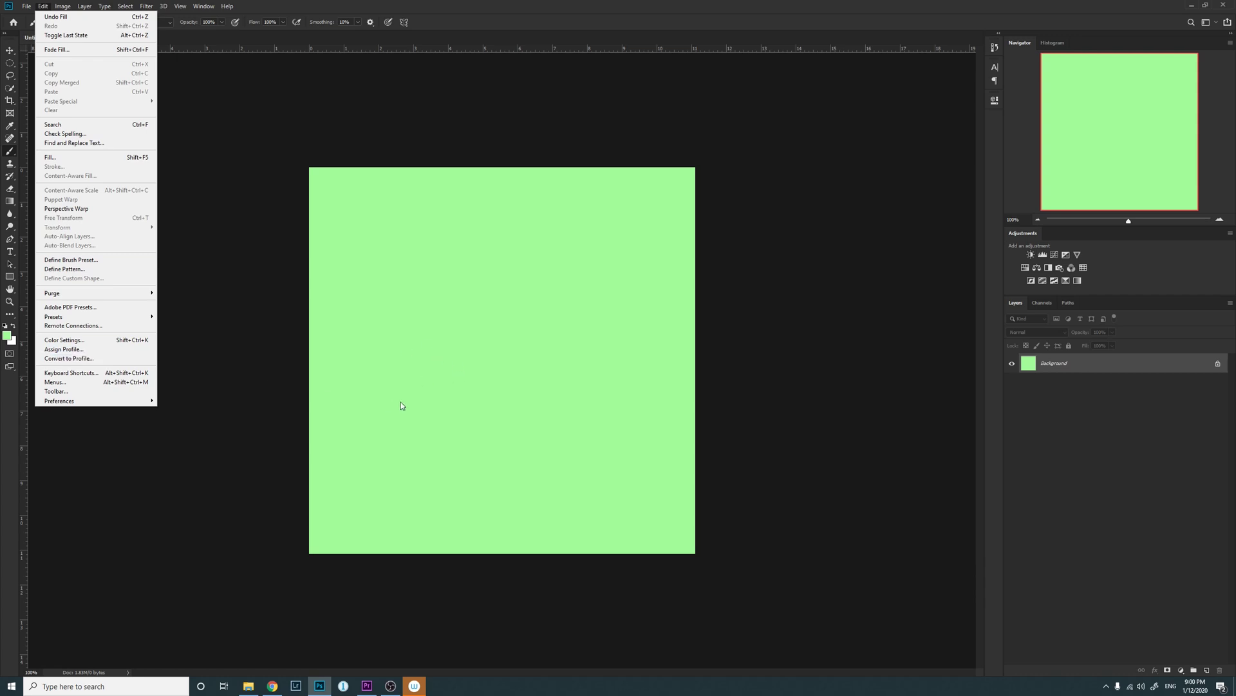
click(82, 358)
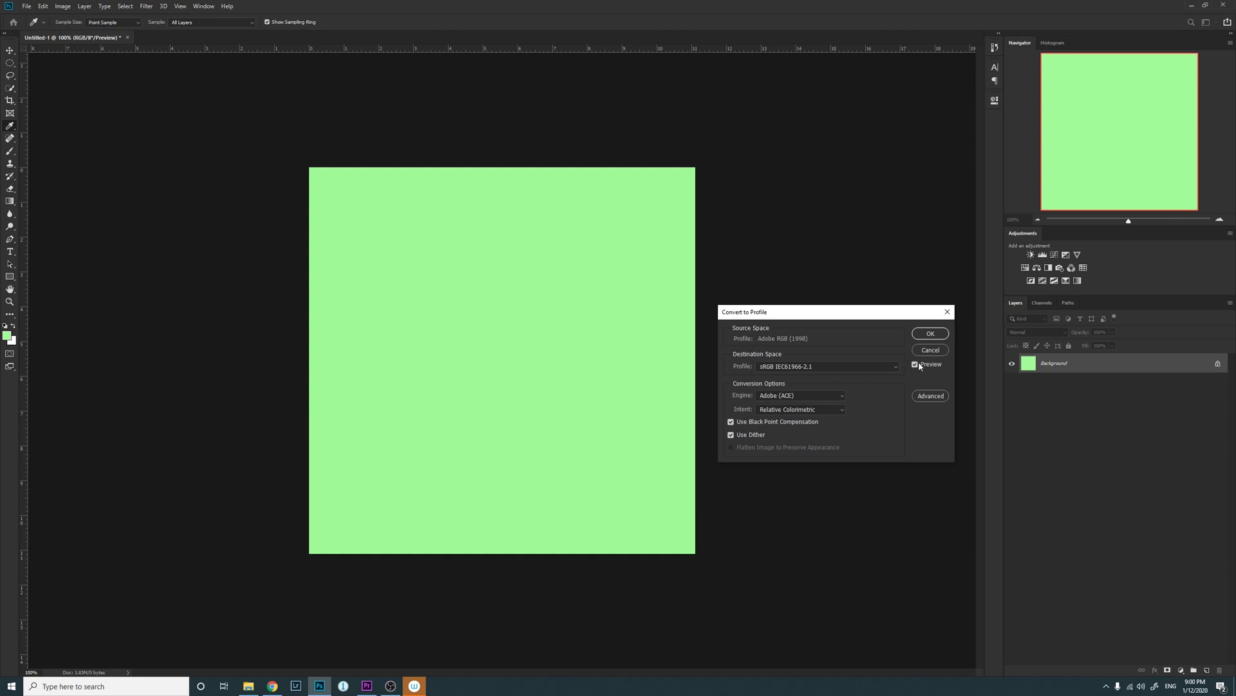
click(916, 365)
click(916, 364)
click(915, 364)
click(915, 364)
click(915, 365)
click(915, 364)
click(930, 333)
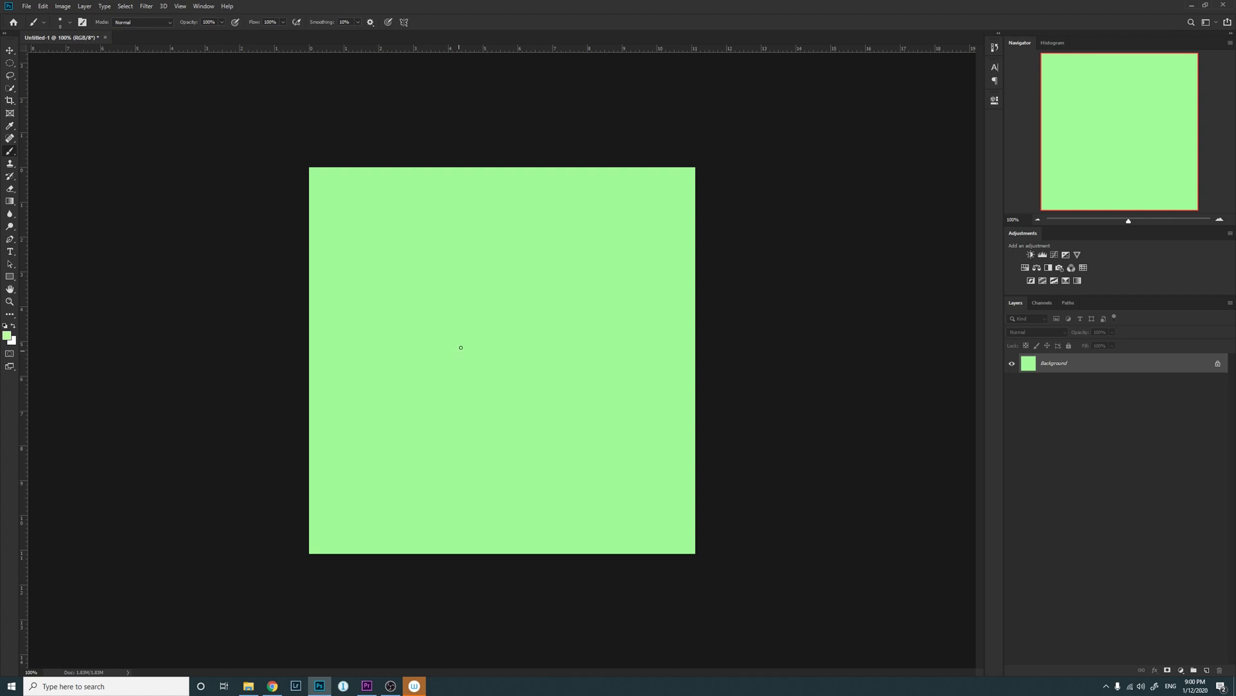
- Sample the converted green from the canvas and examine its RGB values in the Color Picker
click(453, 310)
click(7, 335)
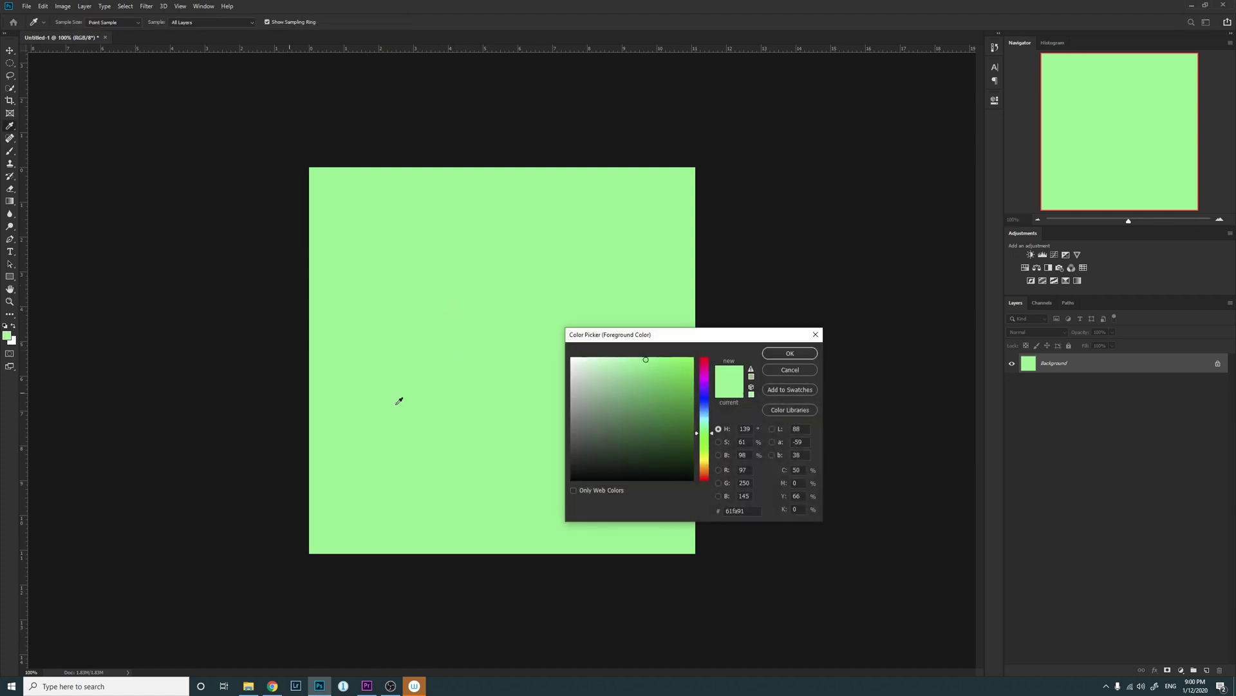
drag(643, 334, 651, 287)
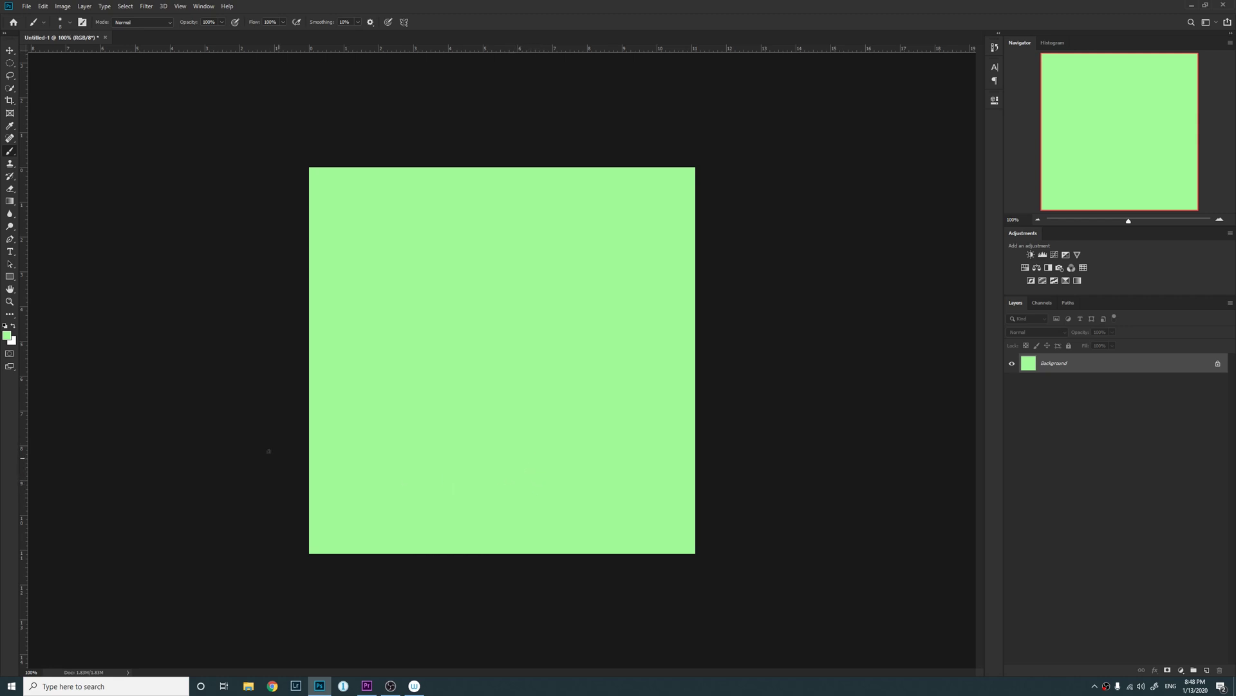
- Assign the Adobe RGB (1998) profile to the converted green document
click(43, 6)
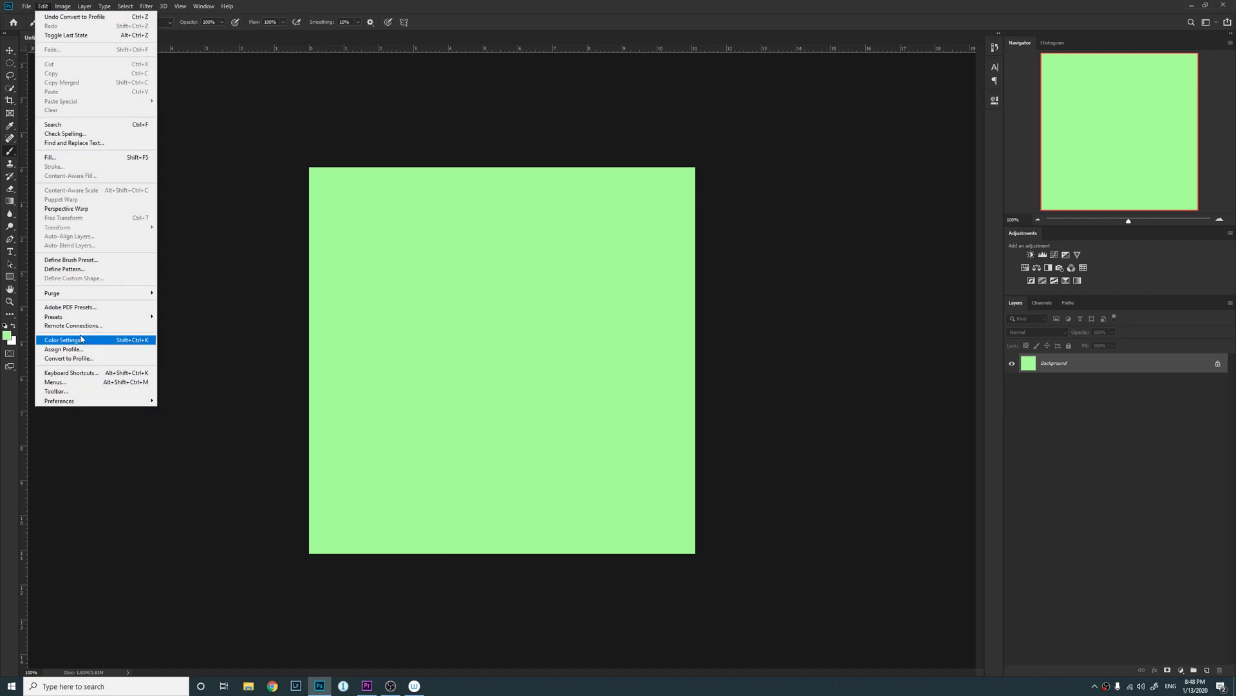
click(65, 349)
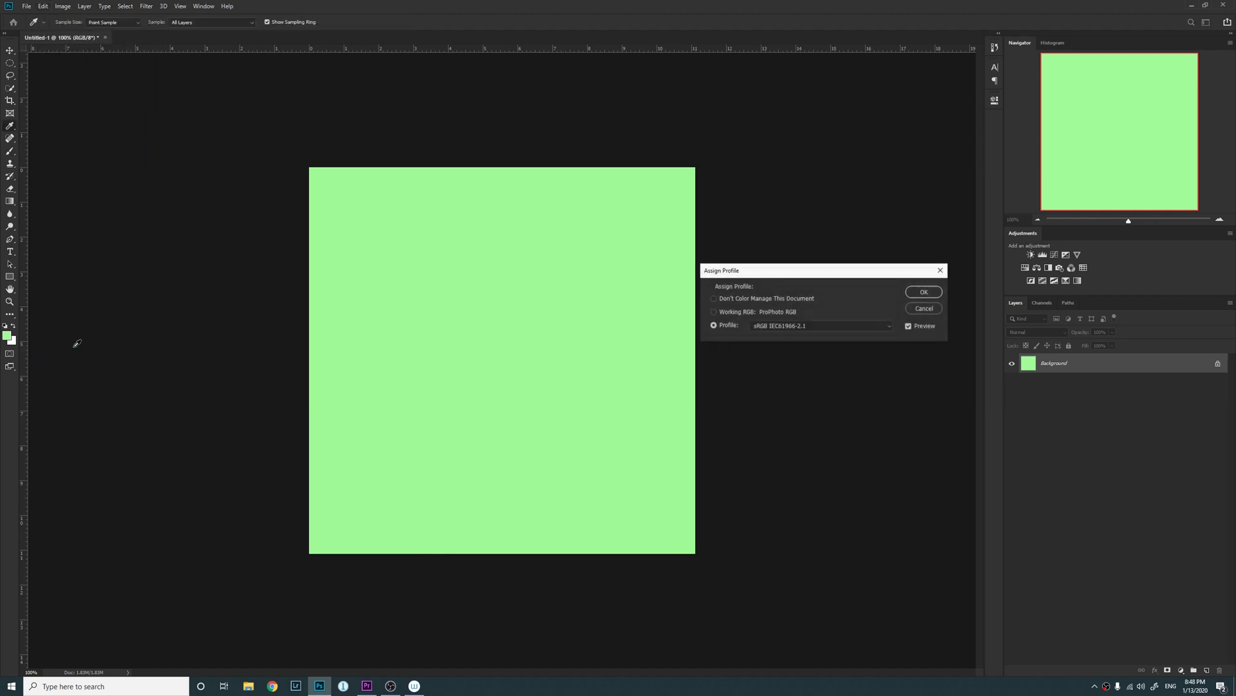
click(805, 325)
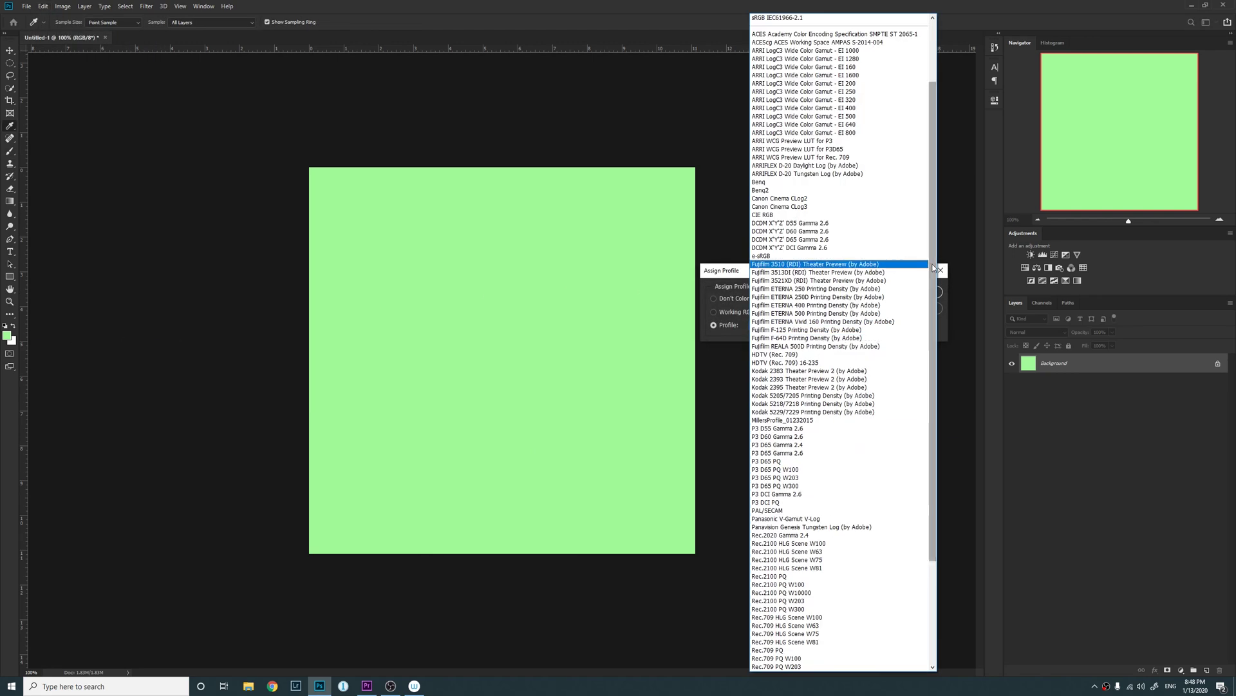
scroll(937, 193, up, 2)
click(783, 56)
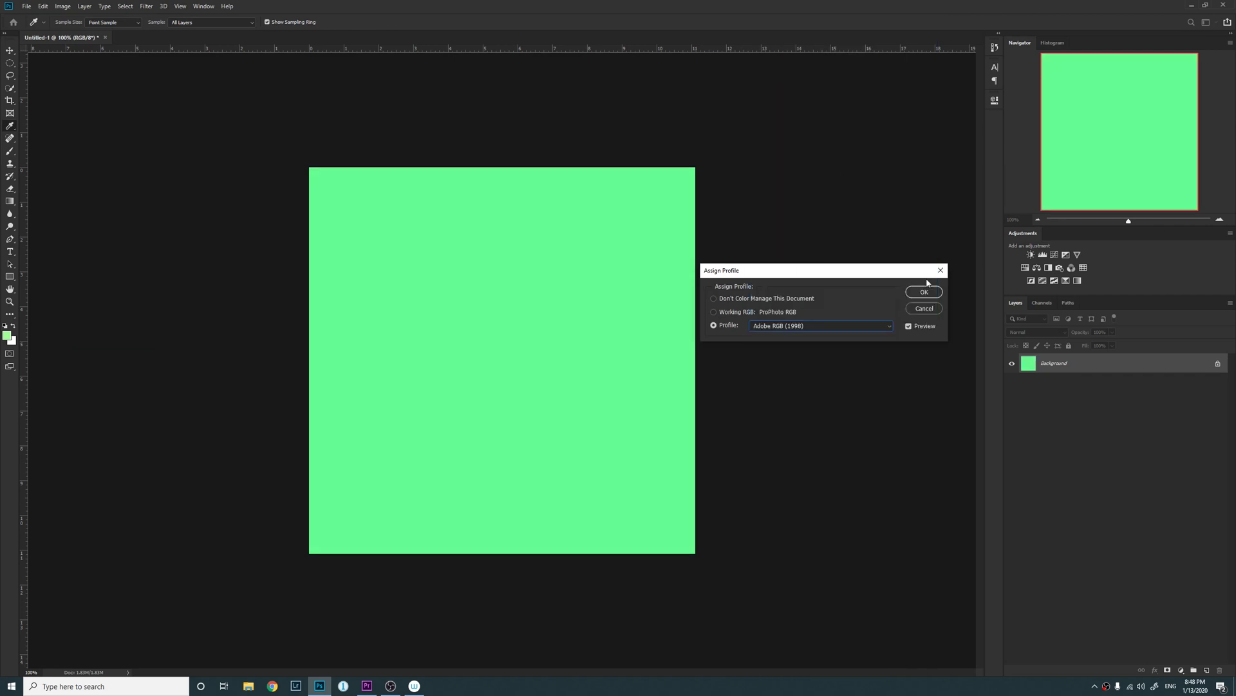
click(925, 293)
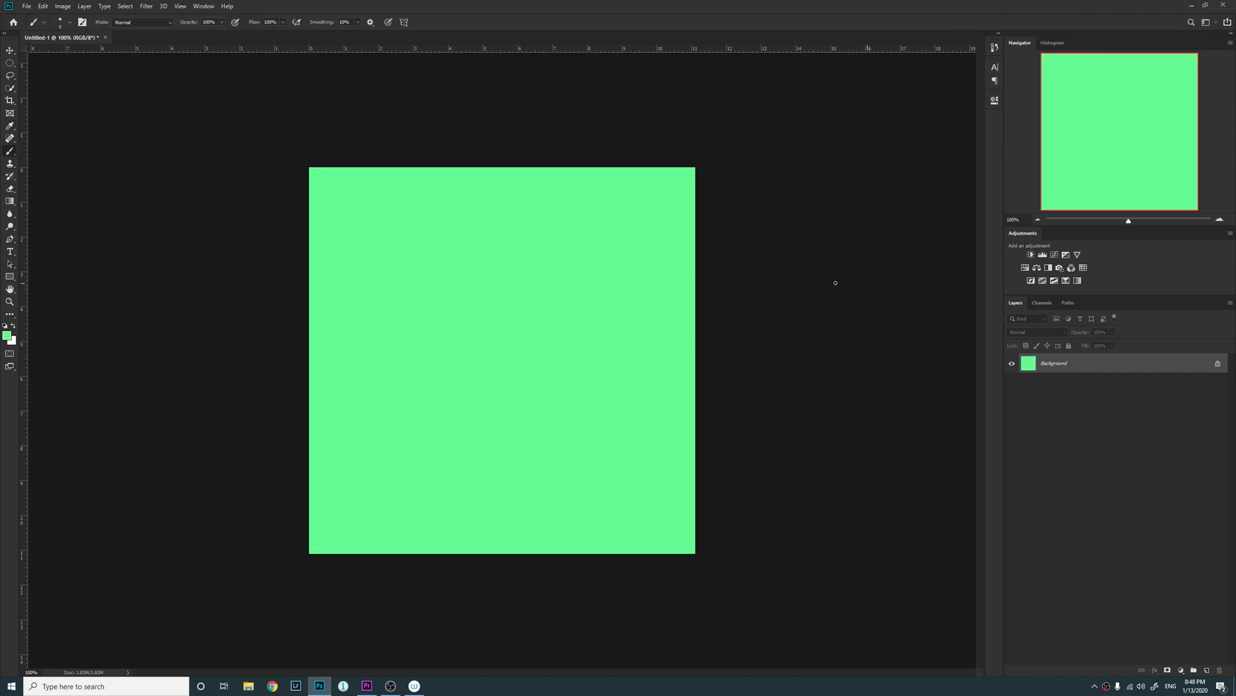
- Set the foreground color to pure green with RGB values 0, 255, 0
click(7, 335)
click(773, 422)
text(0)
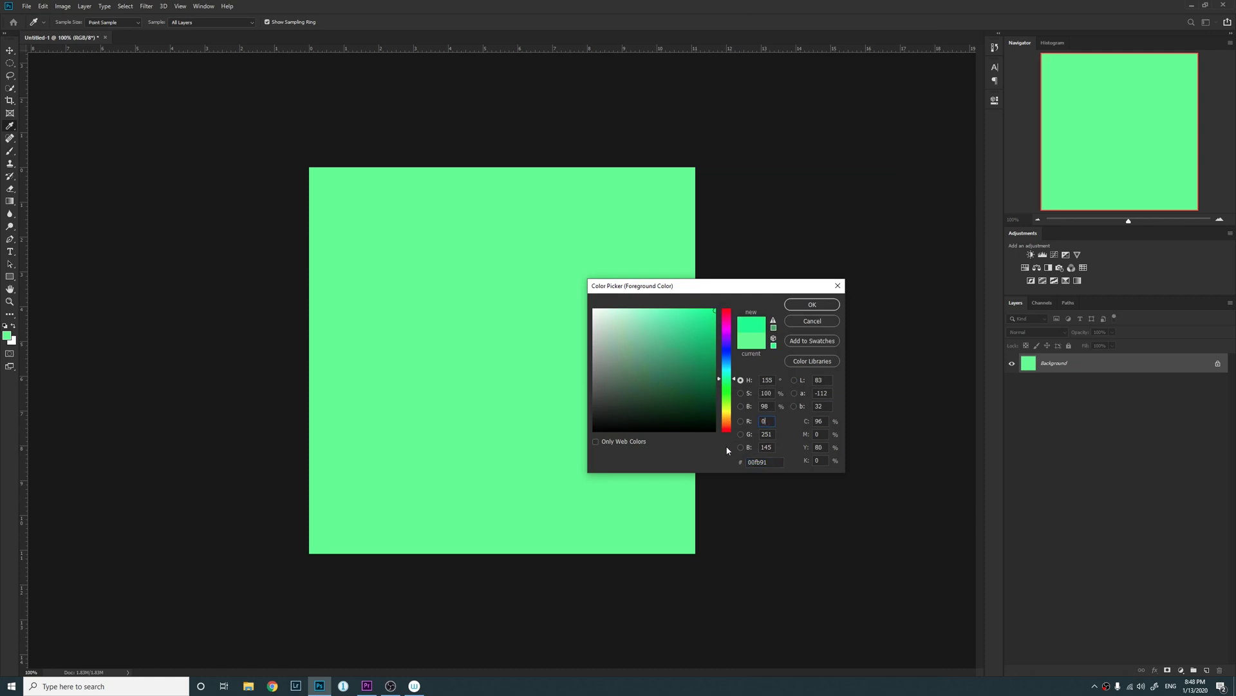
key(Tab)
text(255)
key(Tab)
text(0)
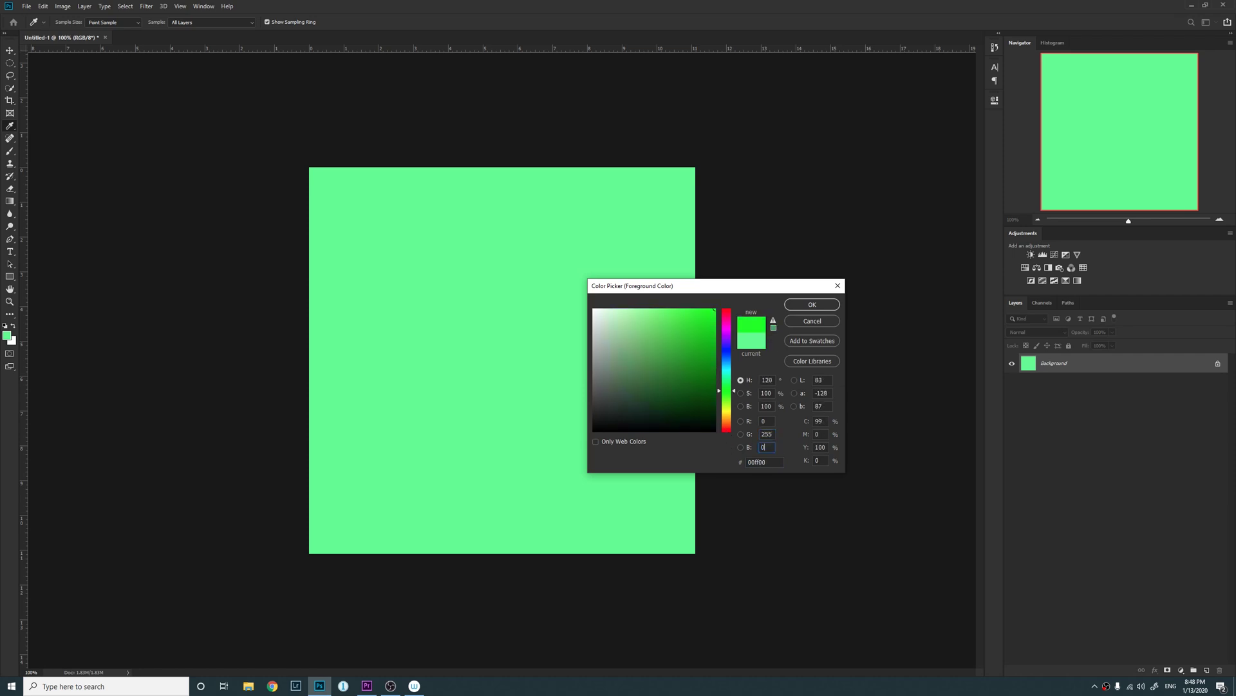
click(810, 307)
- Fill the Background layer with the green foreground color at Normal mode and 100% opacity, and activate the Brush tool
key(shift+F5)
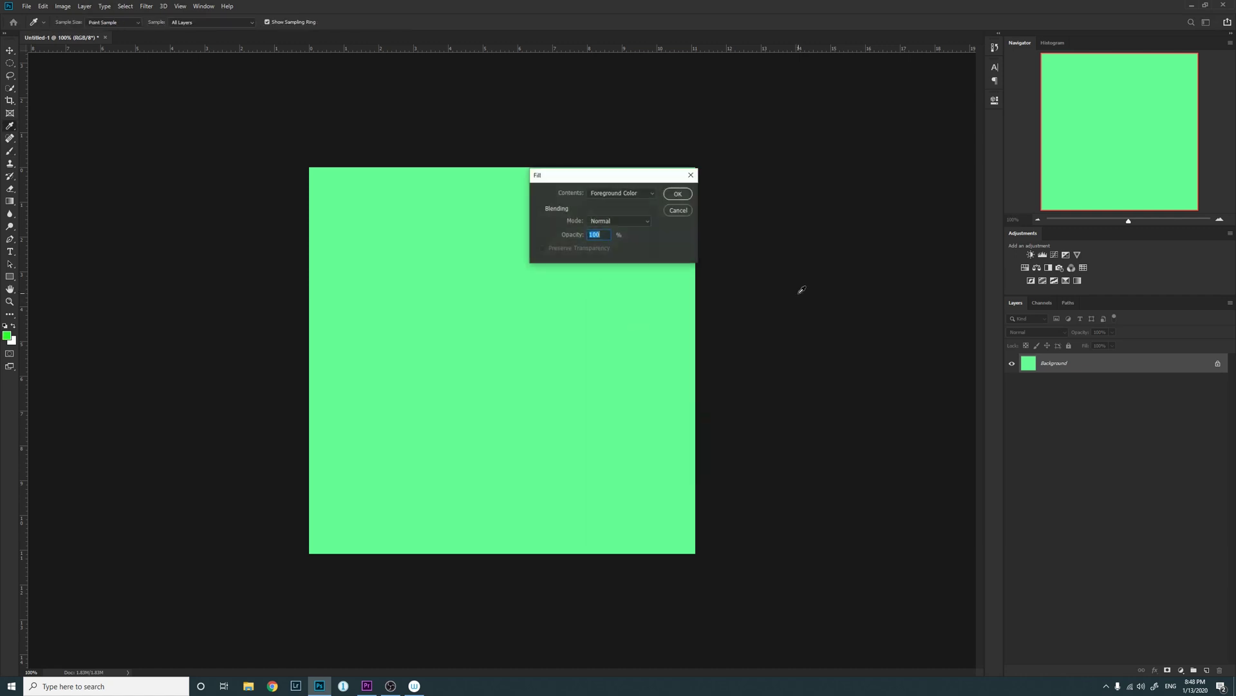
click(676, 193)
key(b)
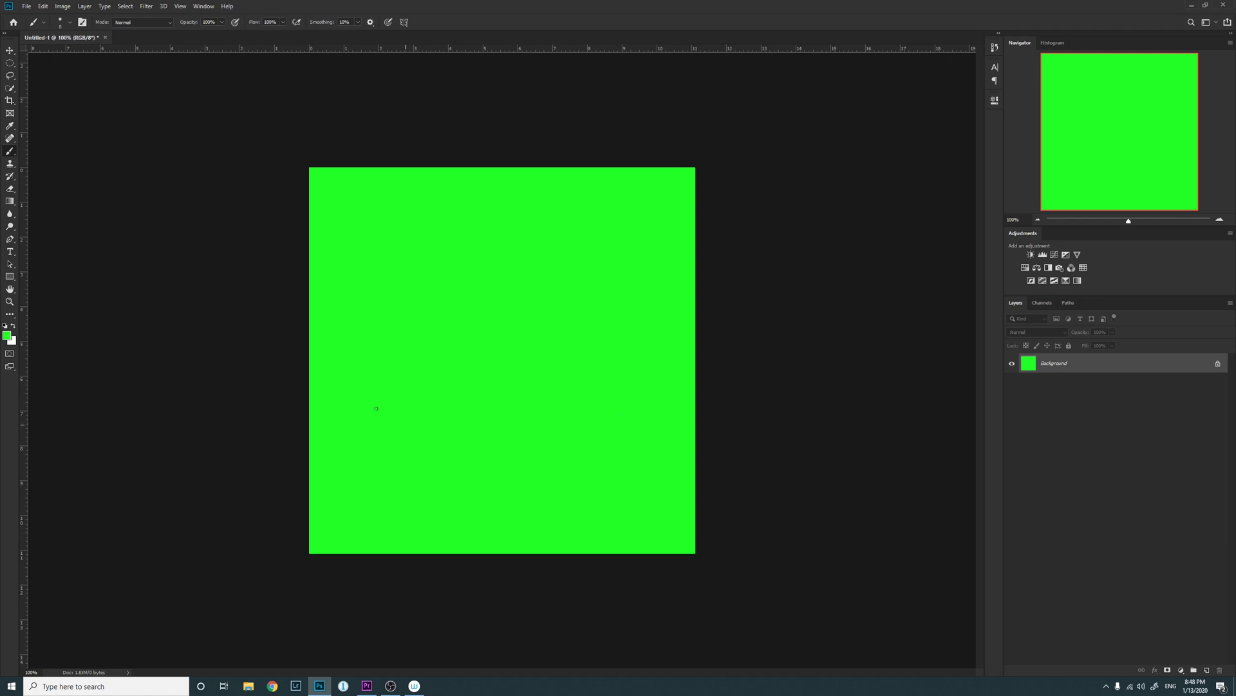
- Compare the green canvas with the preview off and on for a conversion from Adobe RGB (1998) to sRGB IEC61966-2.1
click(43, 6)
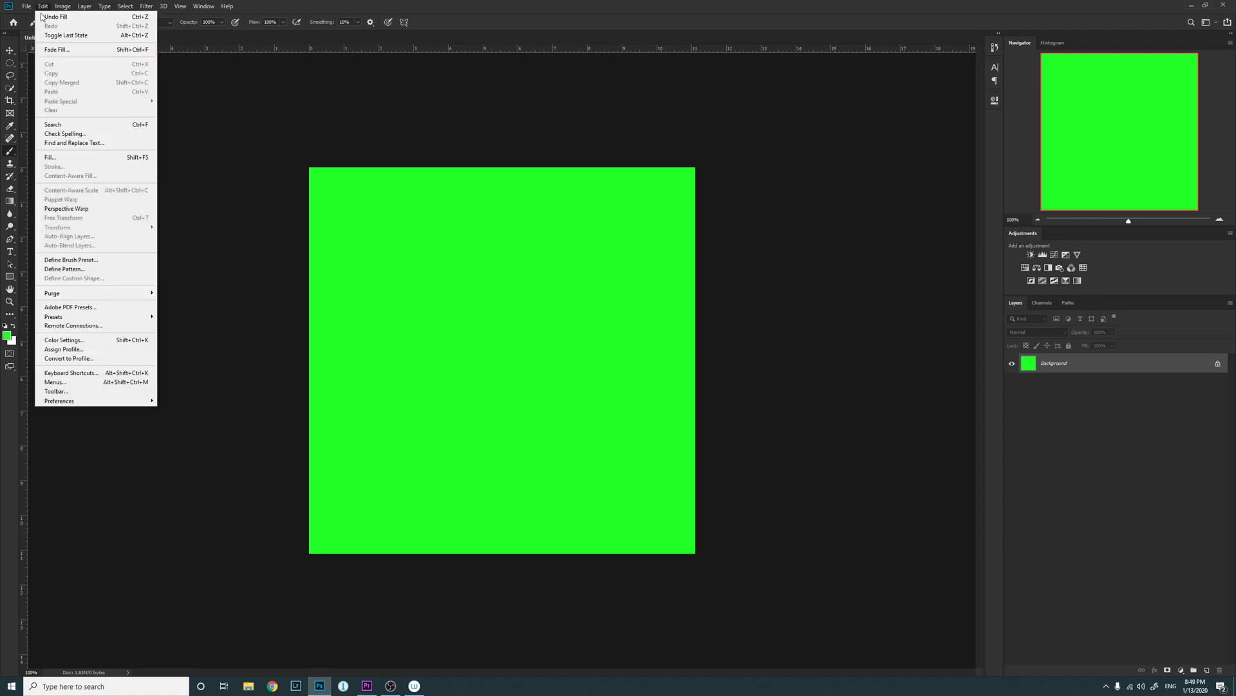
click(68, 358)
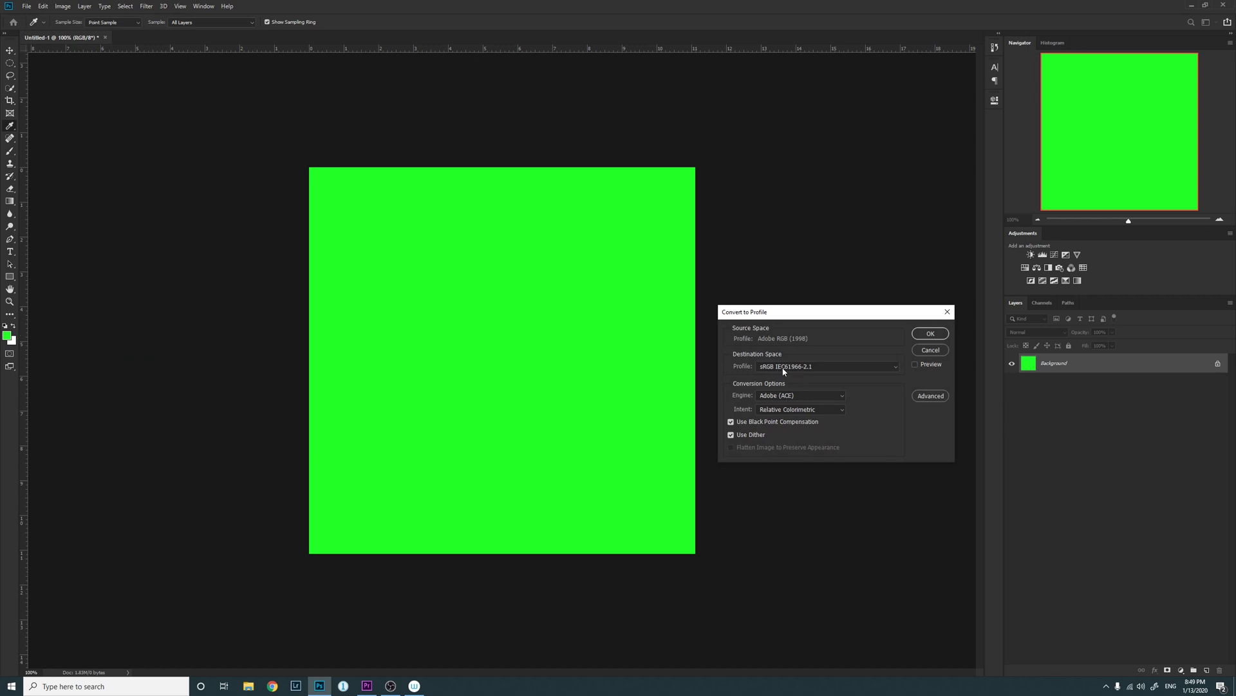
click(915, 365)
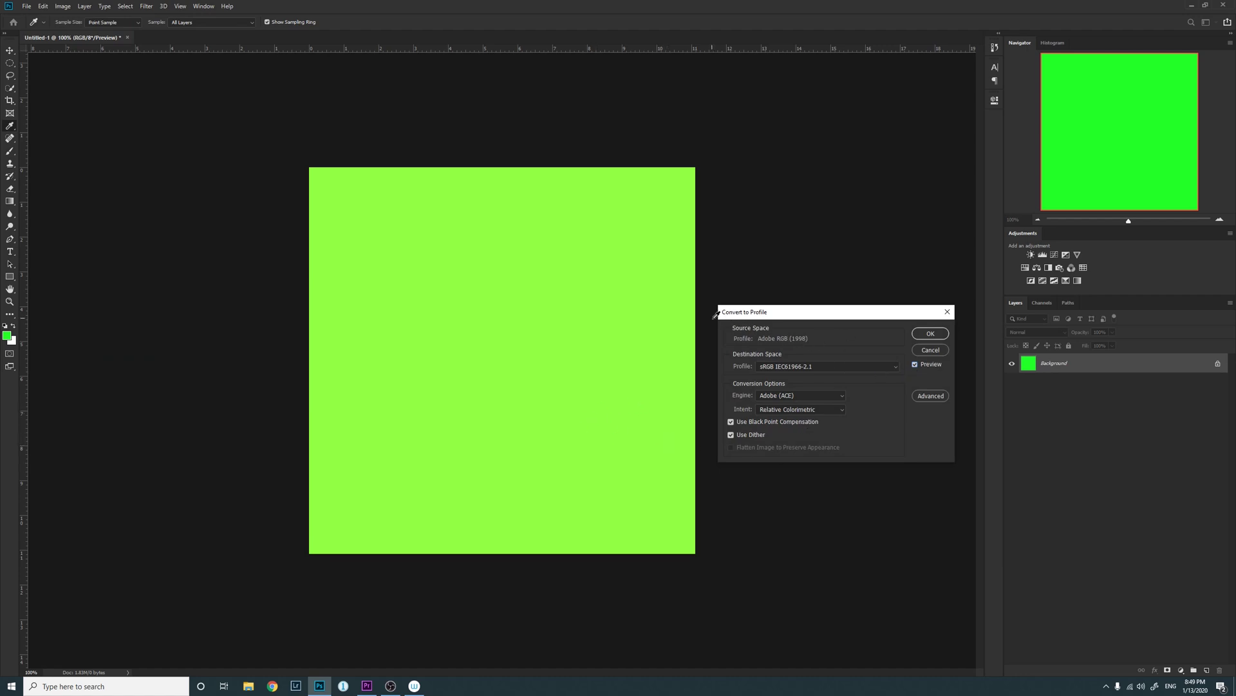
click(914, 365)
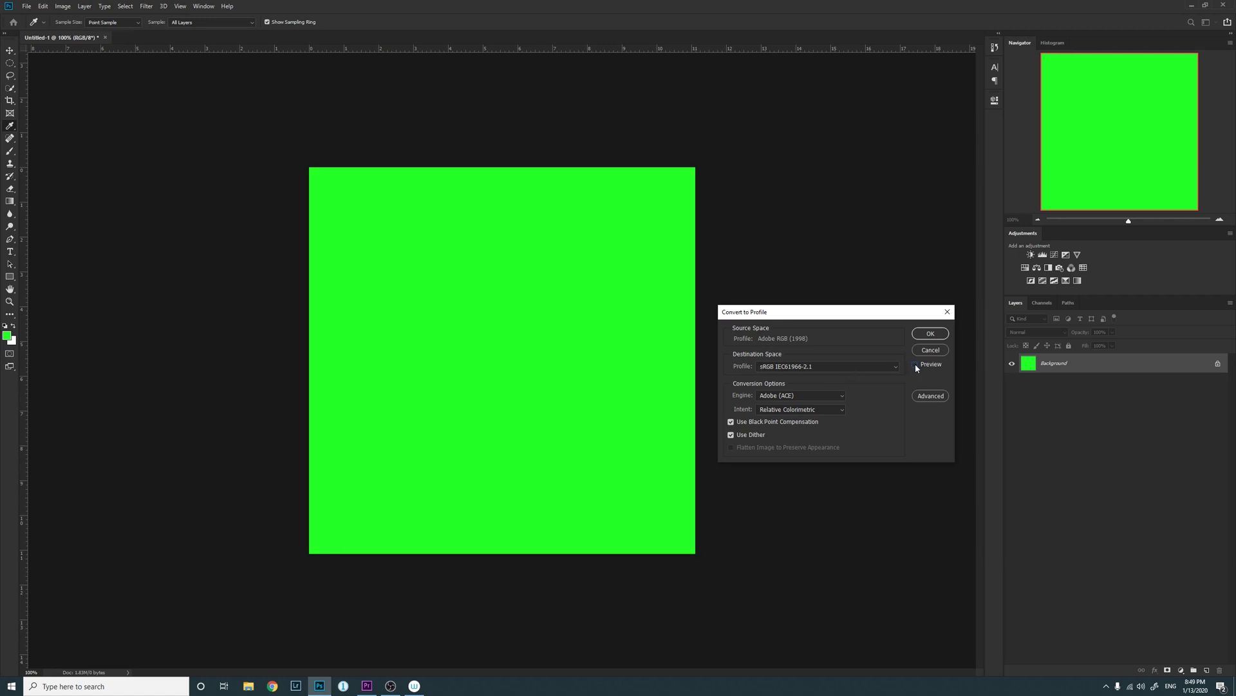
click(915, 365)
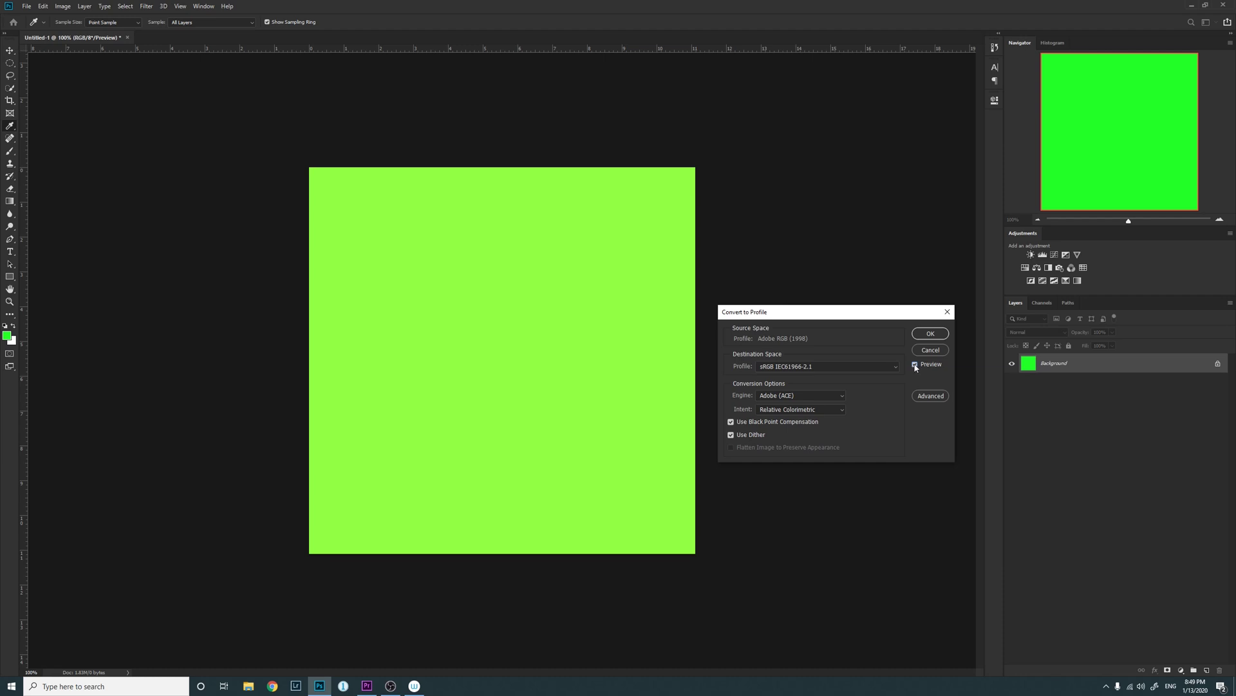
click(916, 365)
click(915, 365)
click(917, 366)
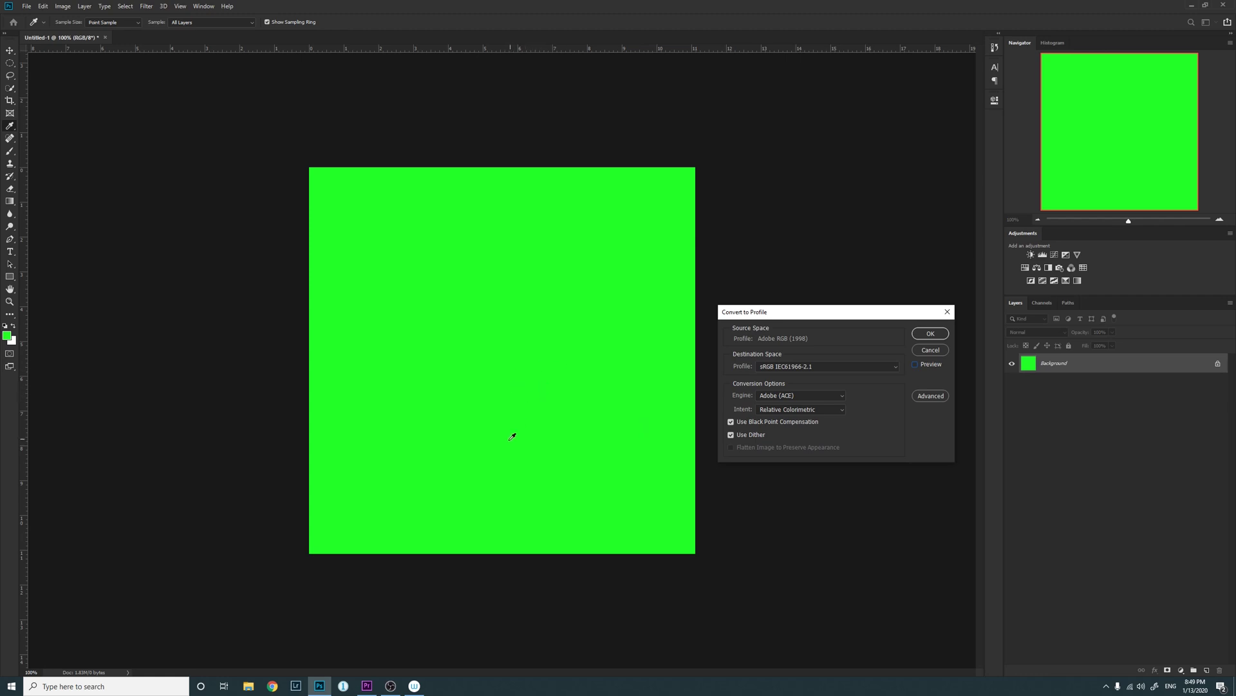
click(915, 364)
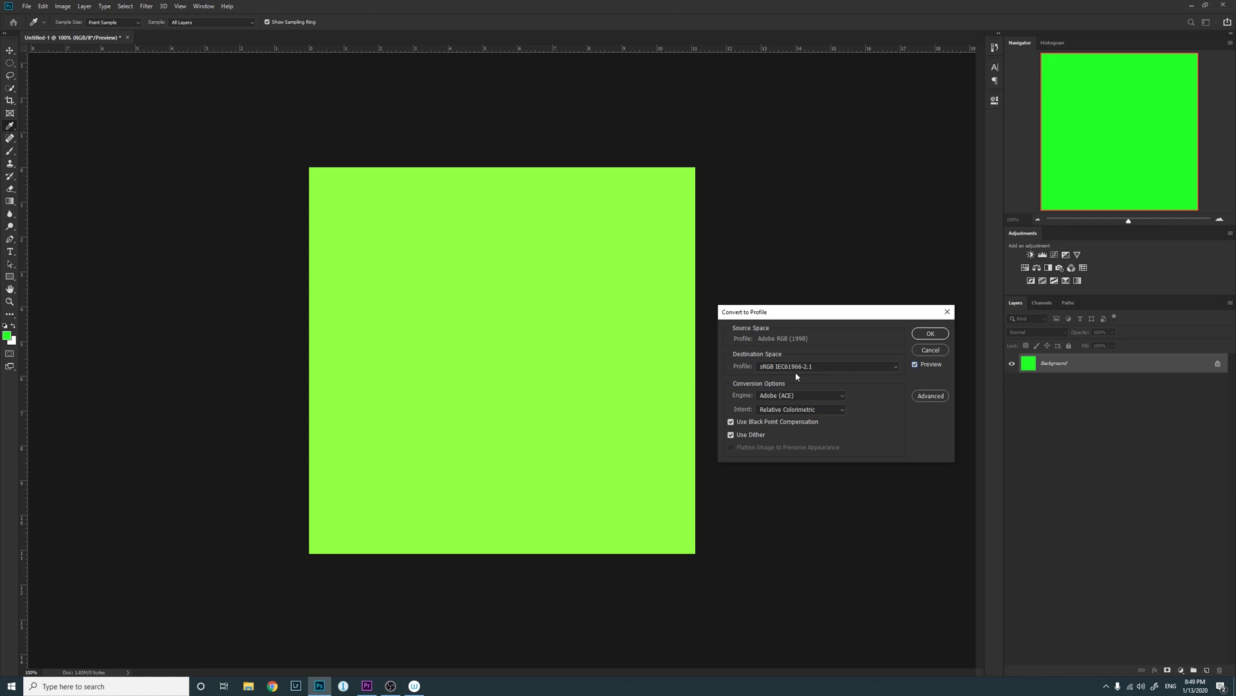